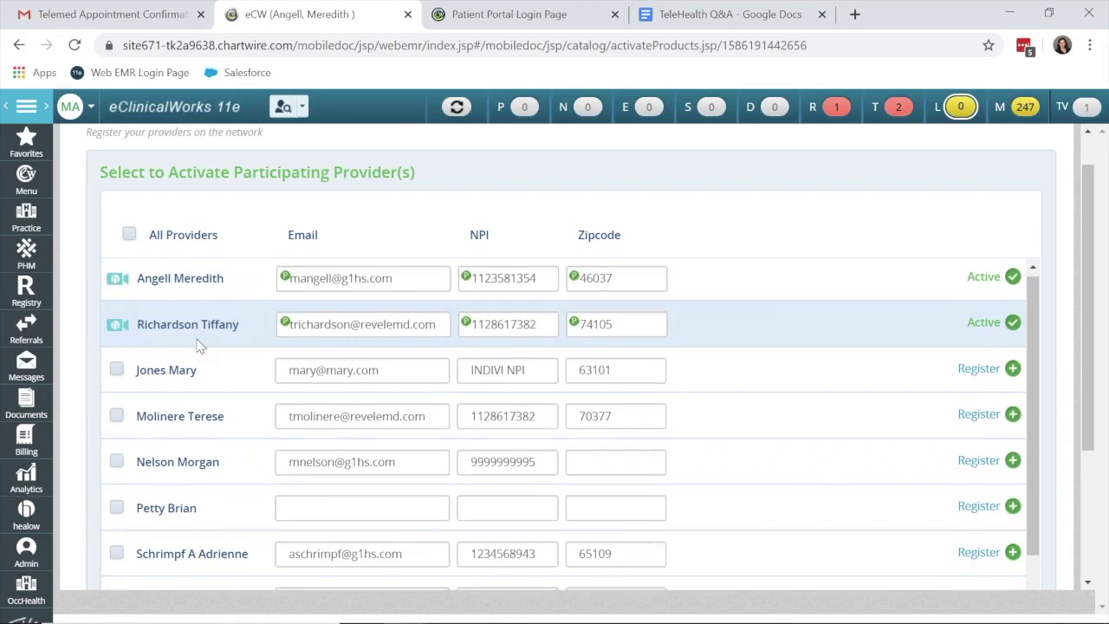
- Review the participating providers and their registration status on the healow TV Provider Activation page
scroll(198, 344, down, 3)
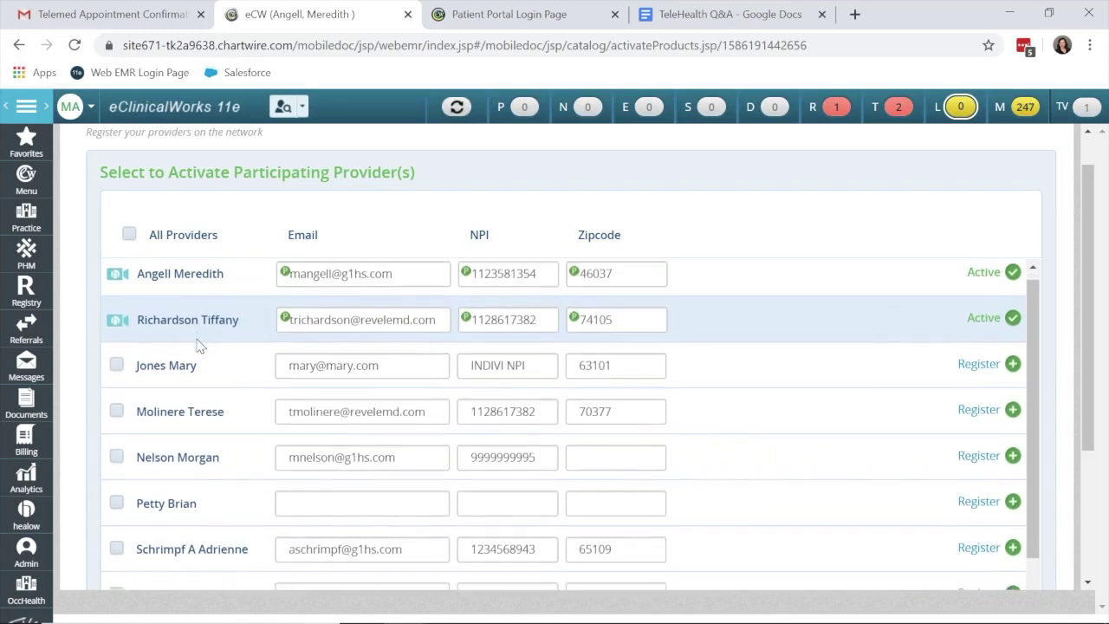
scroll(139, 499, down, 2)
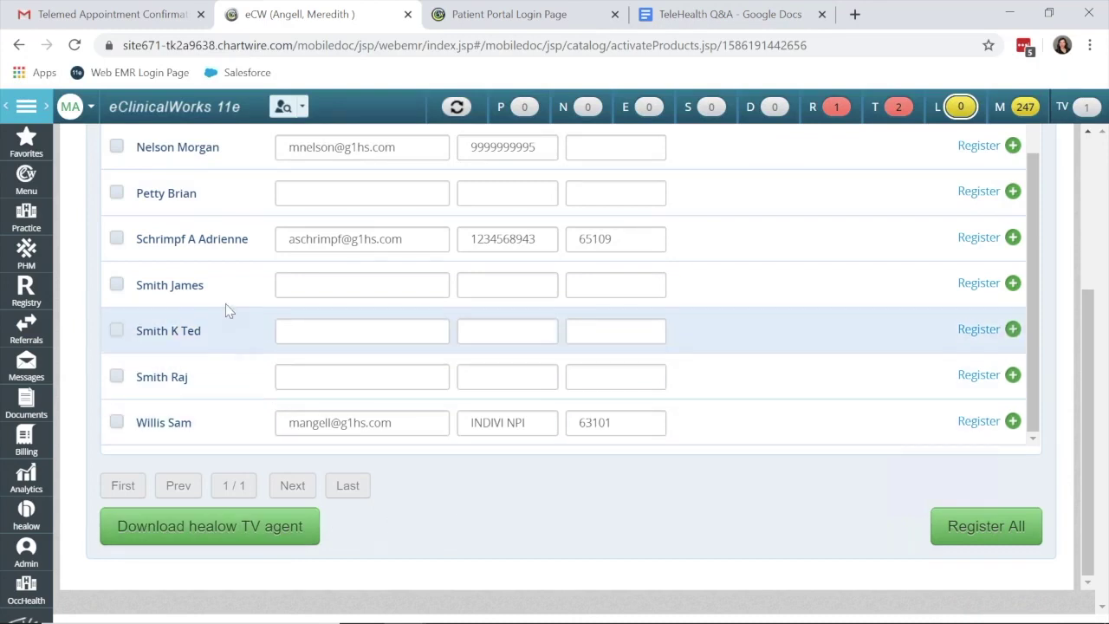
scroll(228, 309, up, 2)
scroll(228, 309, up, 5)
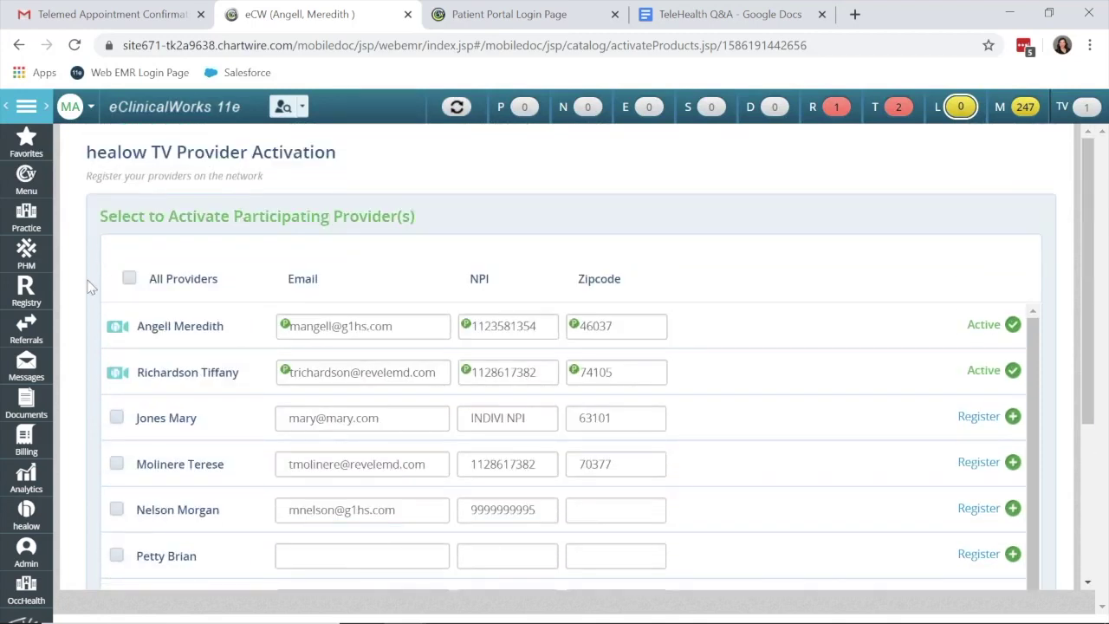
- Open the Admin area, signing back in to the account, and display the Visit Type Codes under User Admin
click(26, 551)
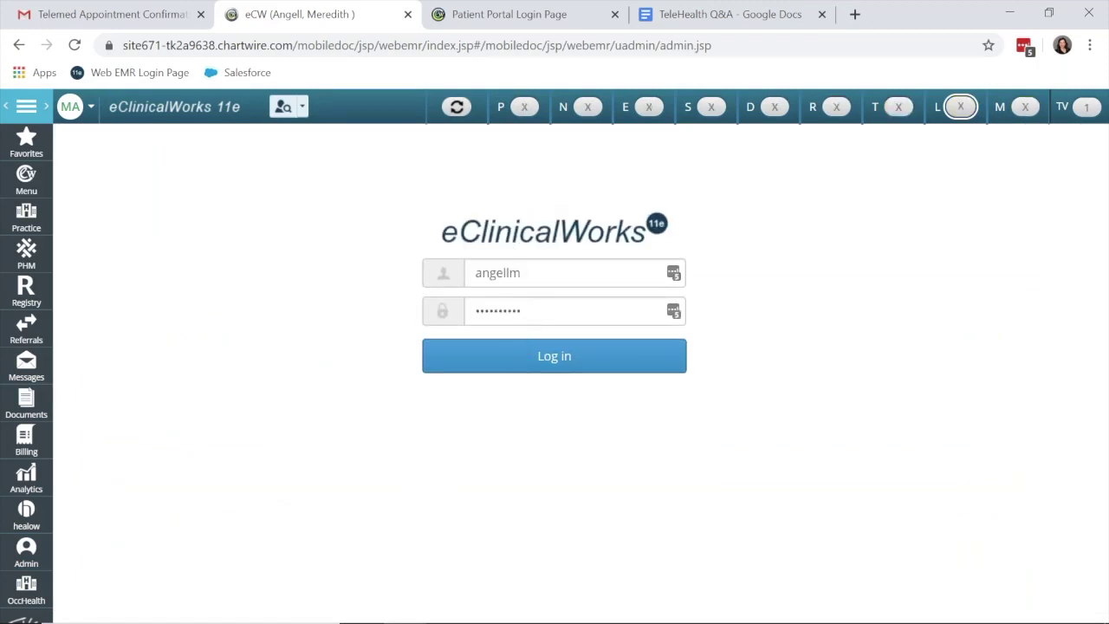
click(451, 341)
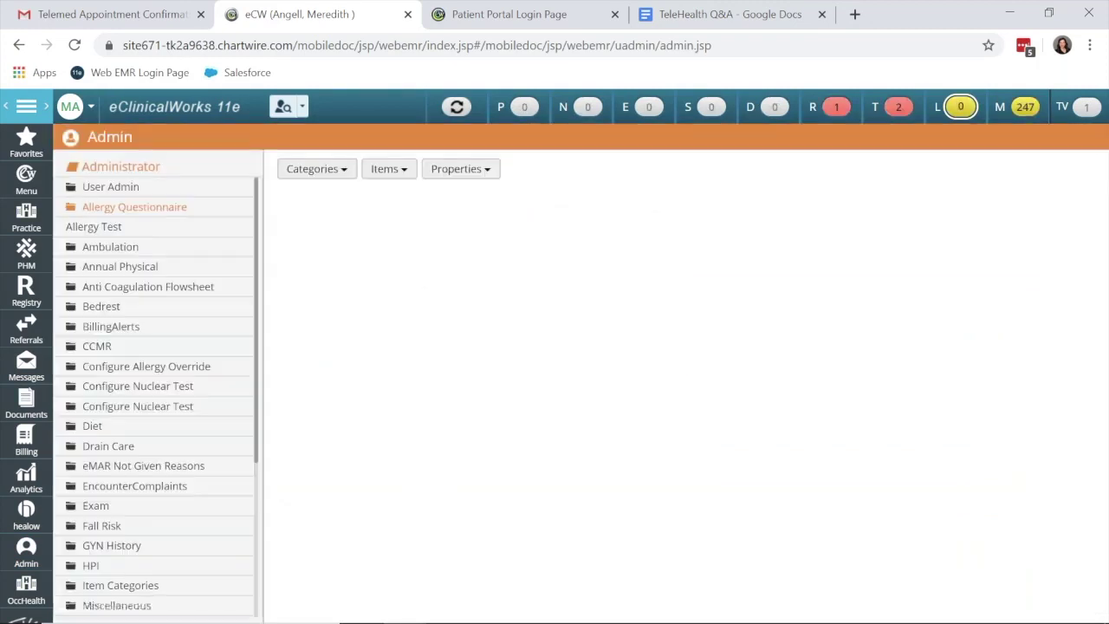
click(144, 190)
click(139, 253)
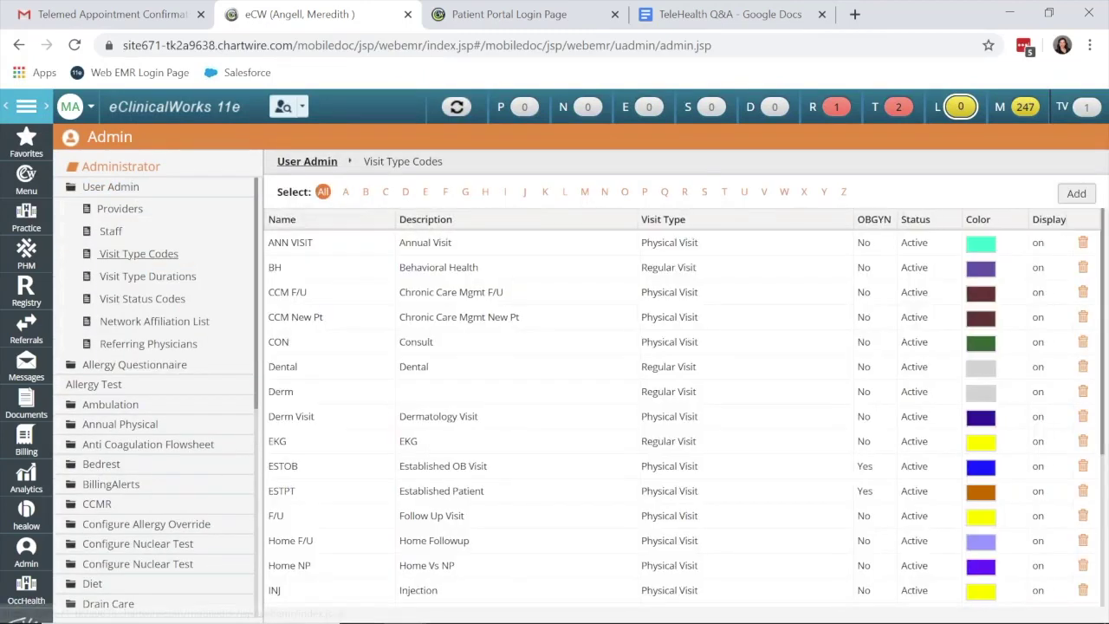
- Filter the visit type codes by T, open the Televisit code and check its visit options, including Healow TeleVisit
click(725, 192)
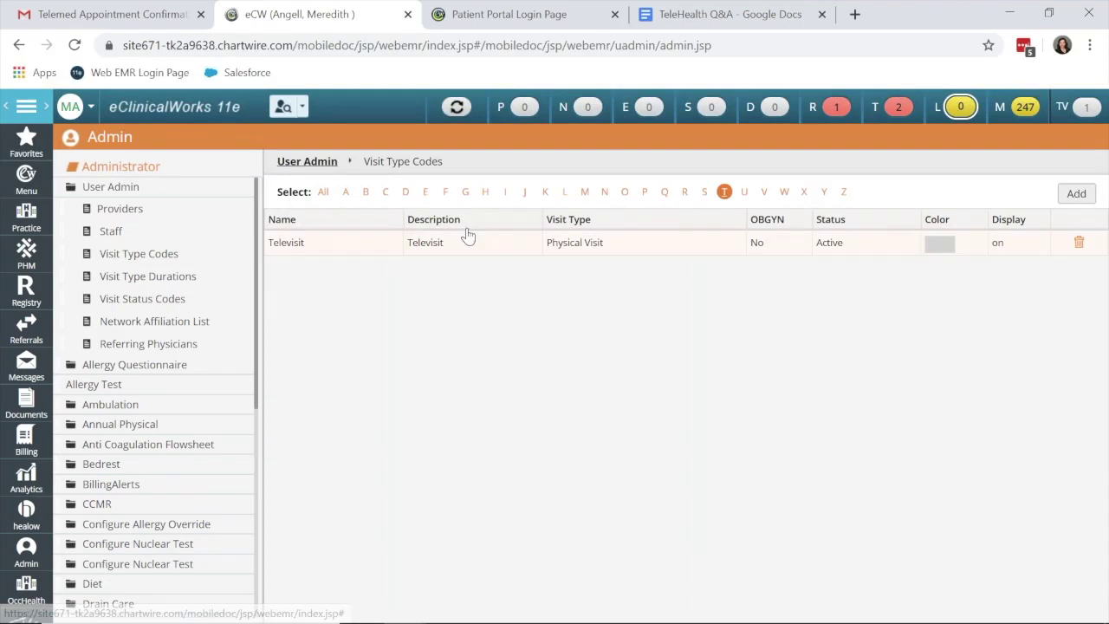
click(329, 250)
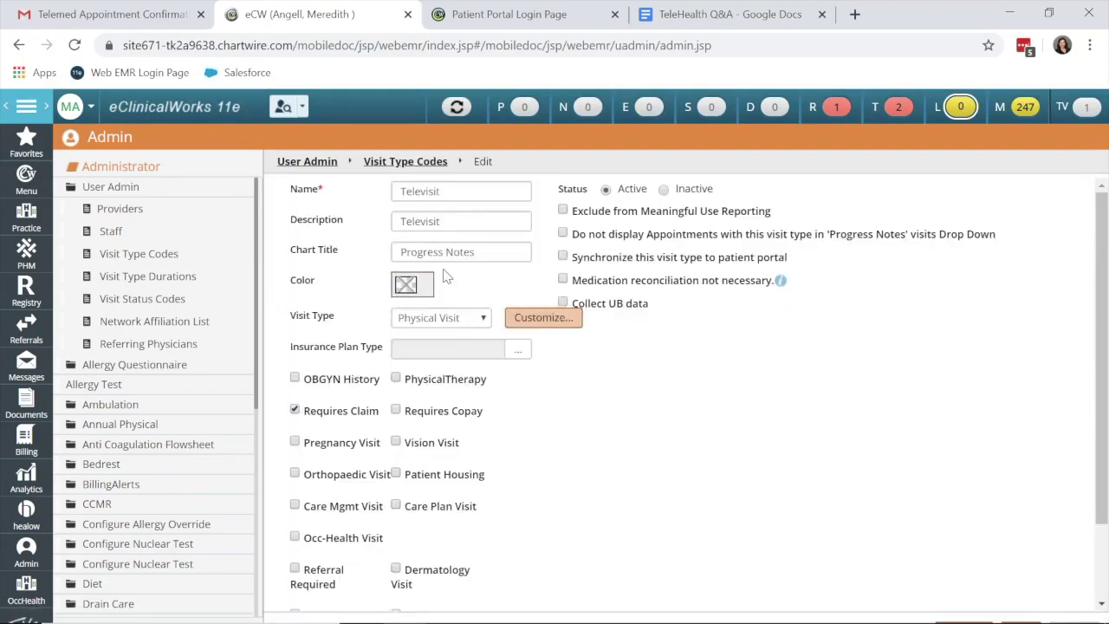
scroll(433, 399, down, 2)
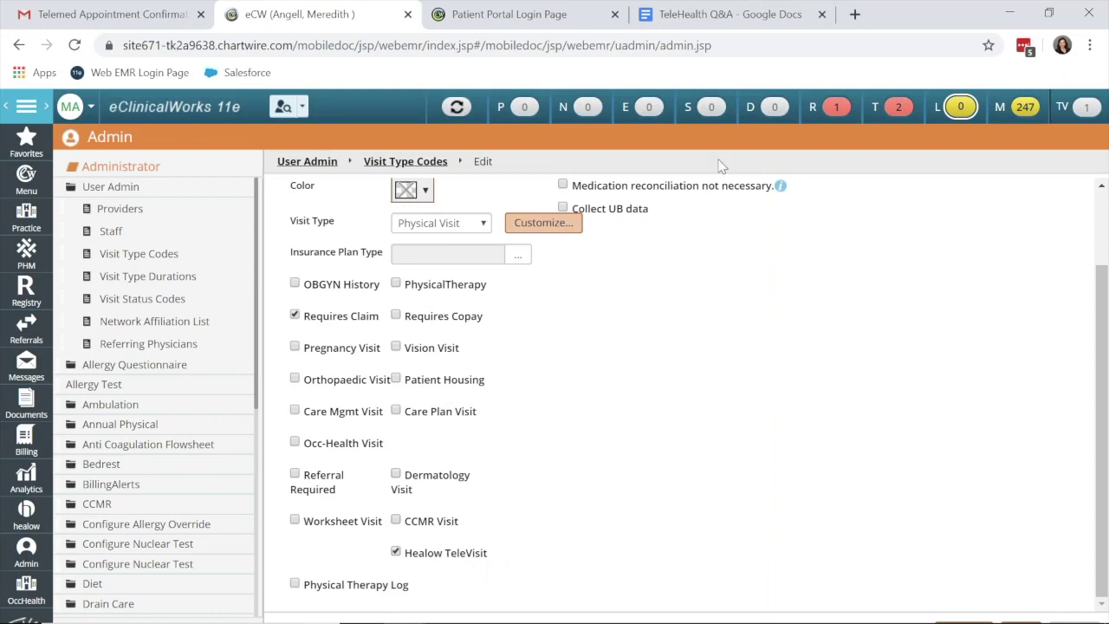
- Open the resource schedule for April 6, 2020 and examine the 01:00 PM appointment of the first provider
click(700, 109)
click(589, 189)
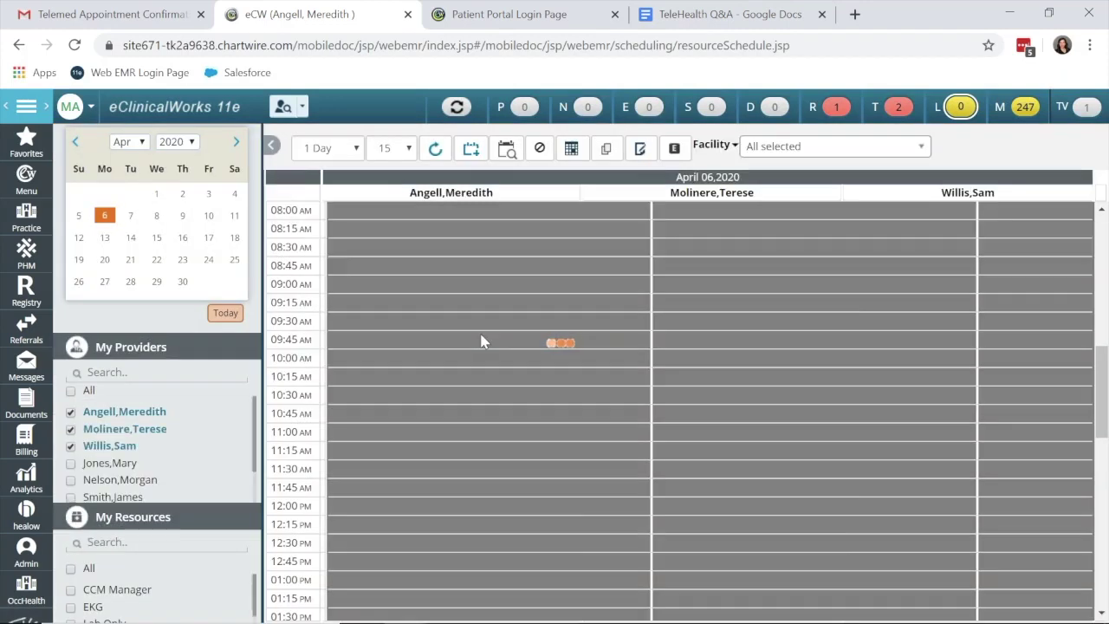
scroll(464, 485, down, 2)
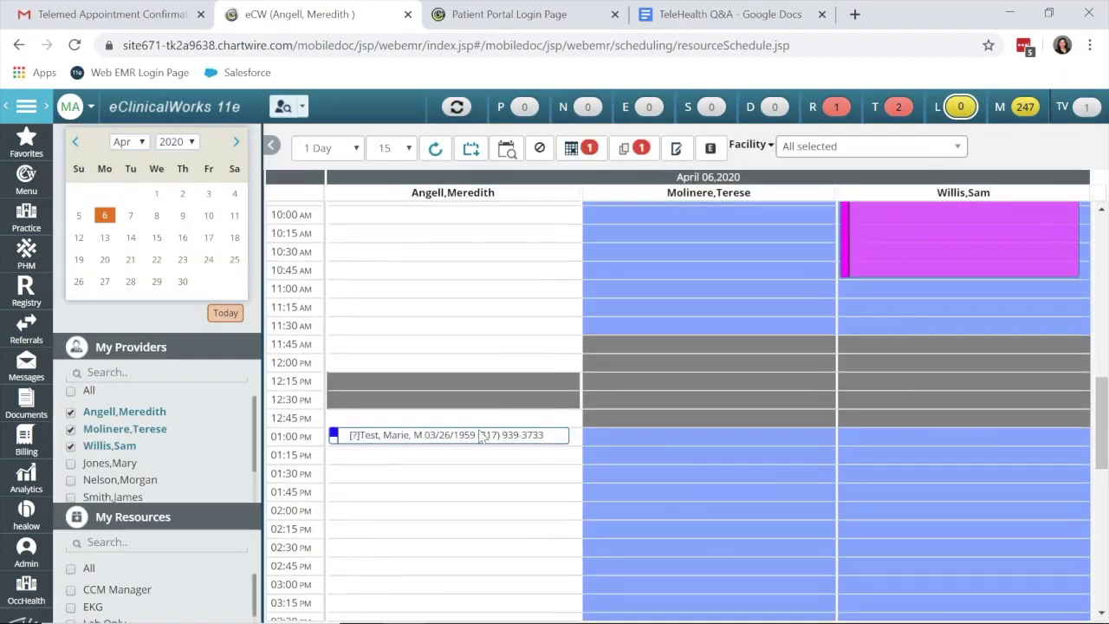
mouse_move(489, 440)
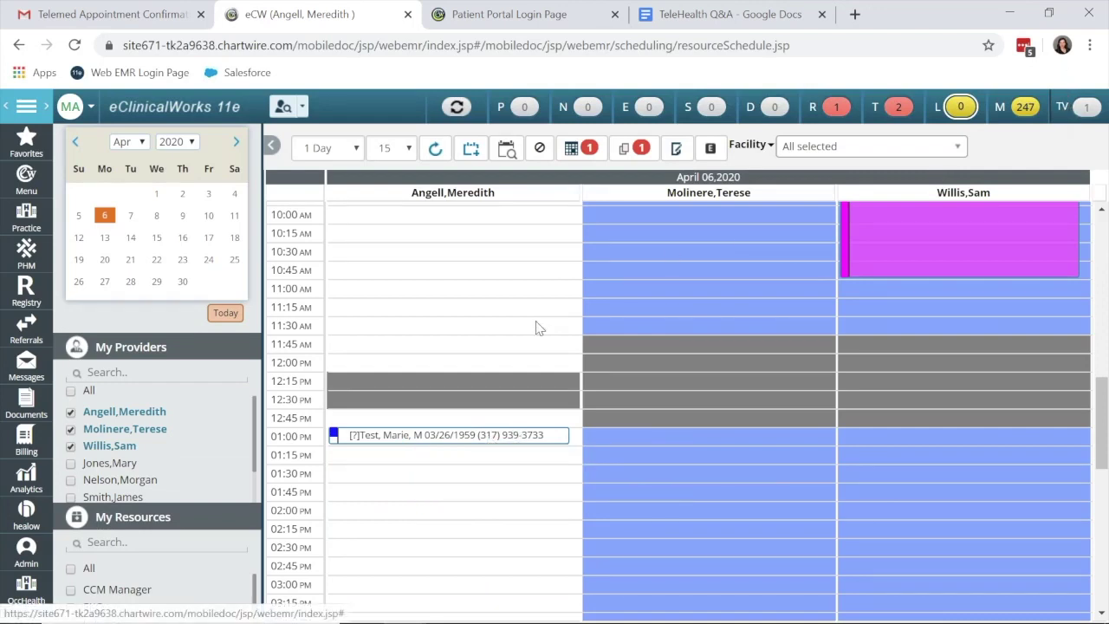
scroll(533, 330, down, 1)
mouse_move(438, 431)
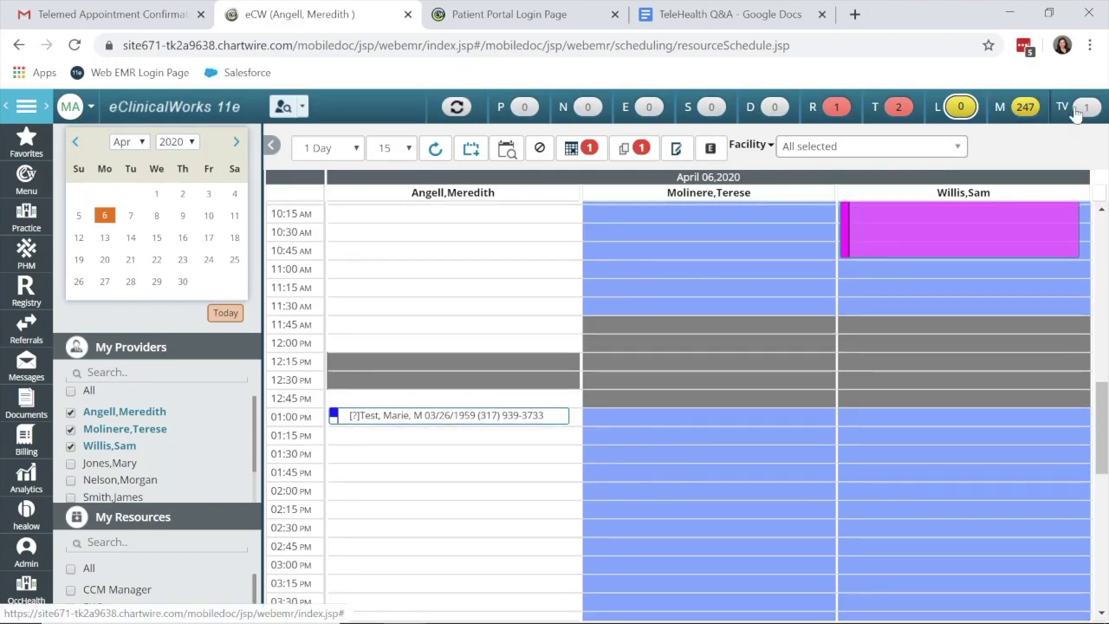
- Open the Office Visits list for televisits and filter it to the provider who has the 01:00 PM appointment
click(1075, 111)
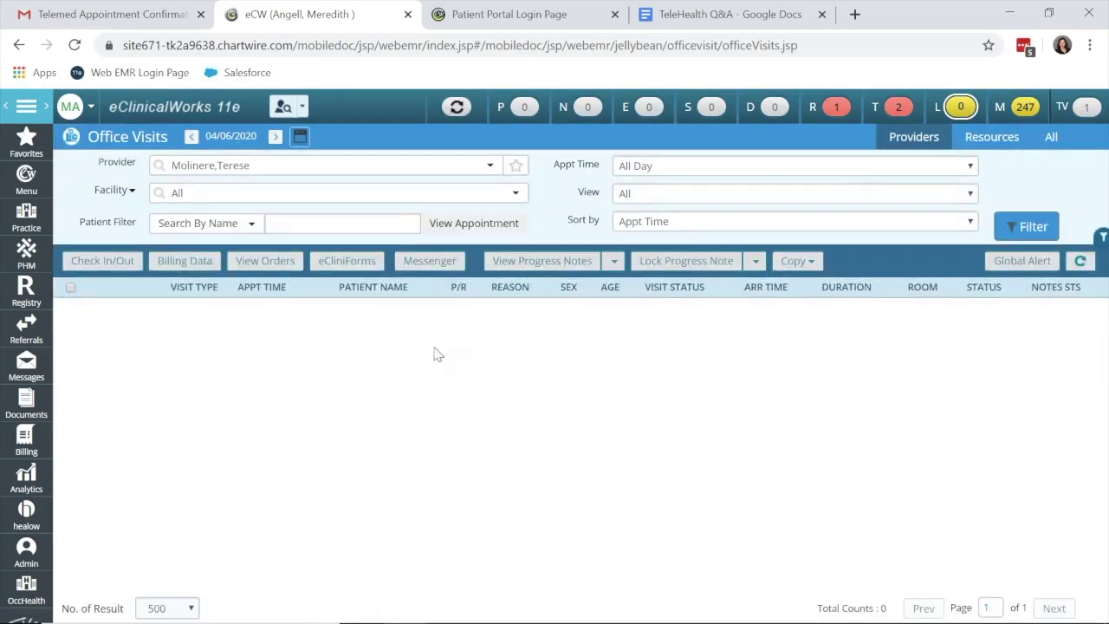
click(490, 165)
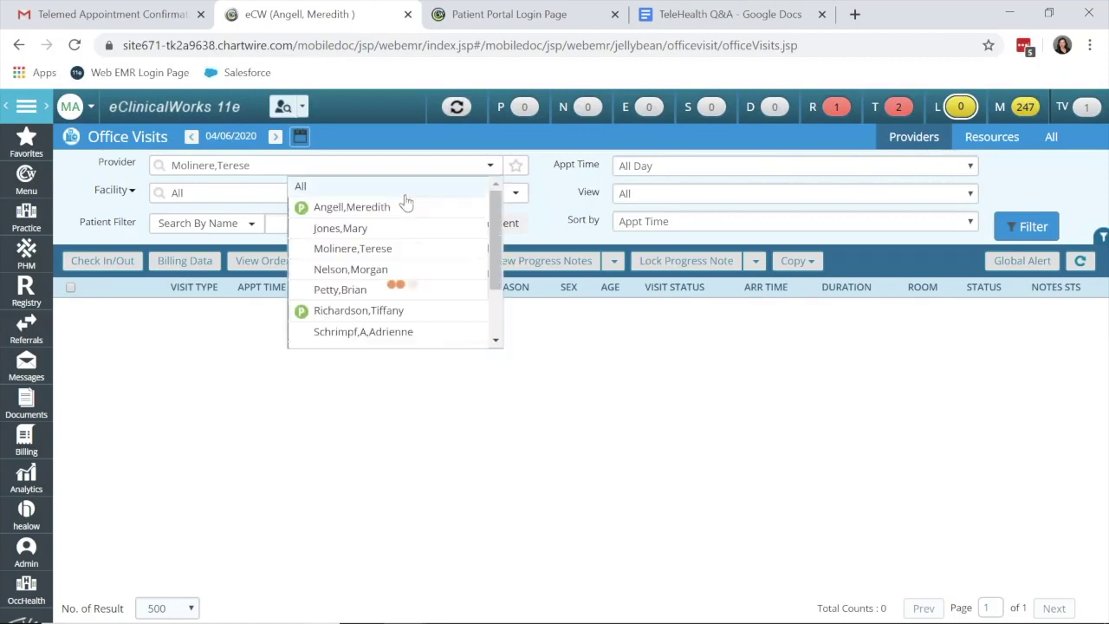
click(370, 209)
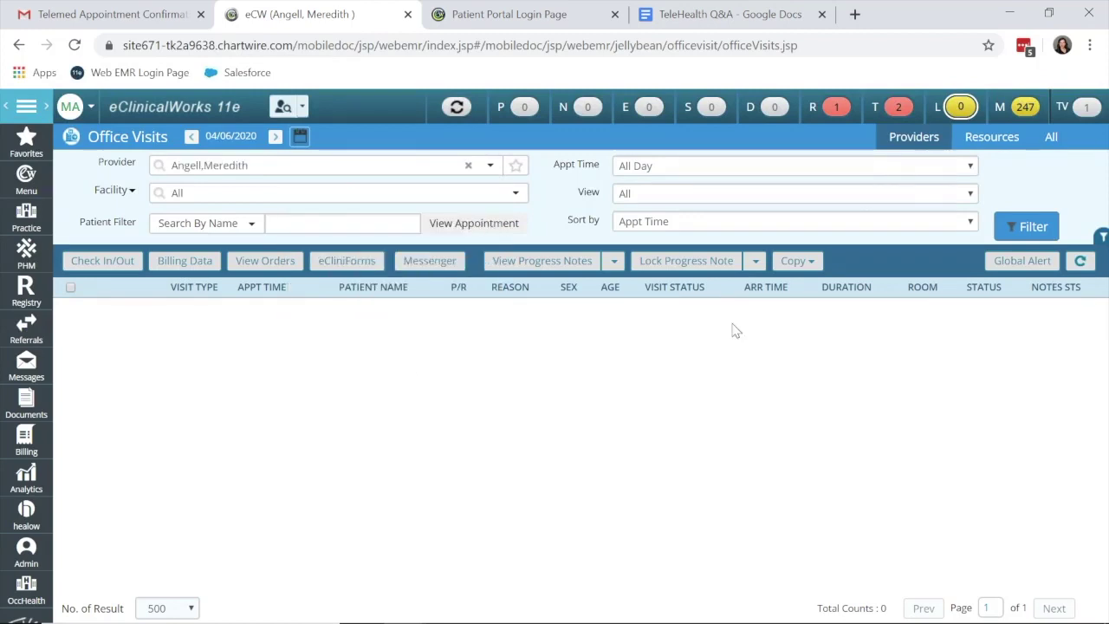
click(1027, 226)
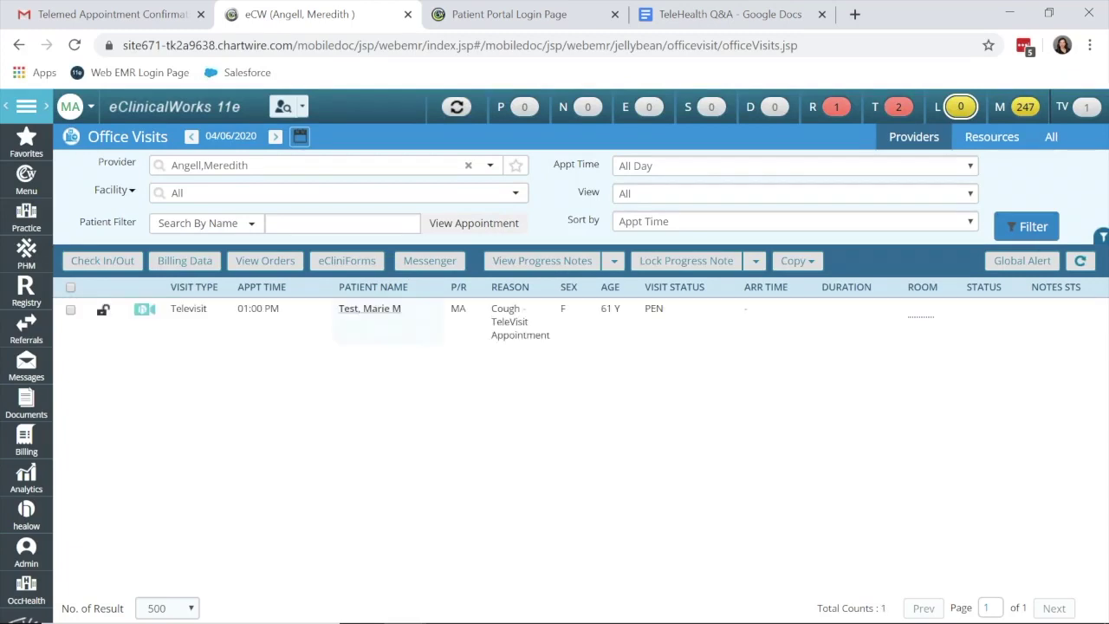
click(452, 338)
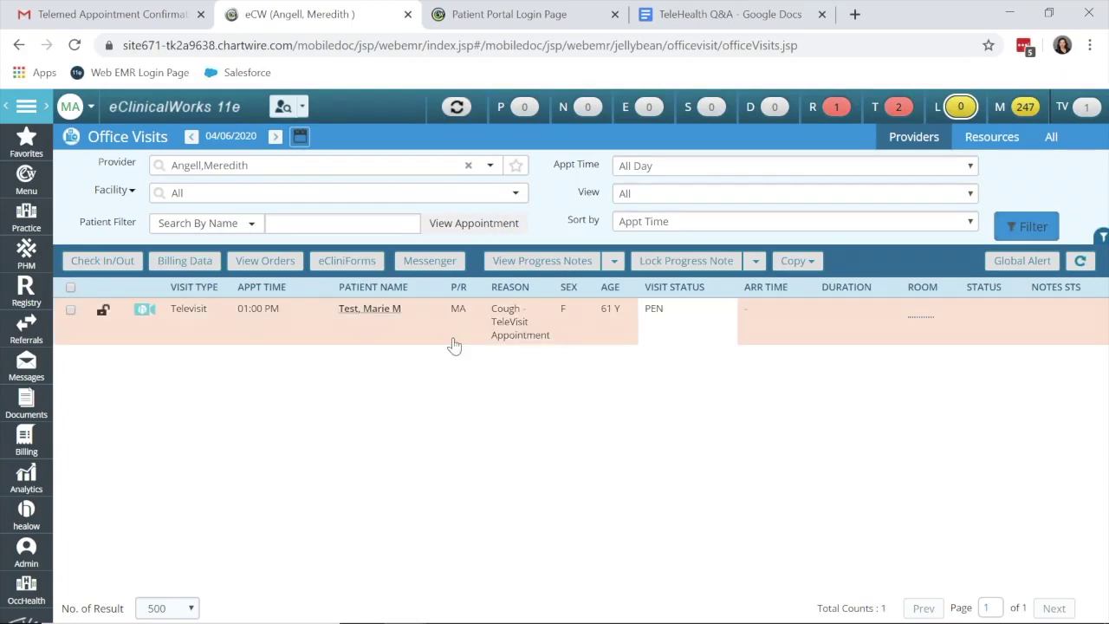
click(406, 326)
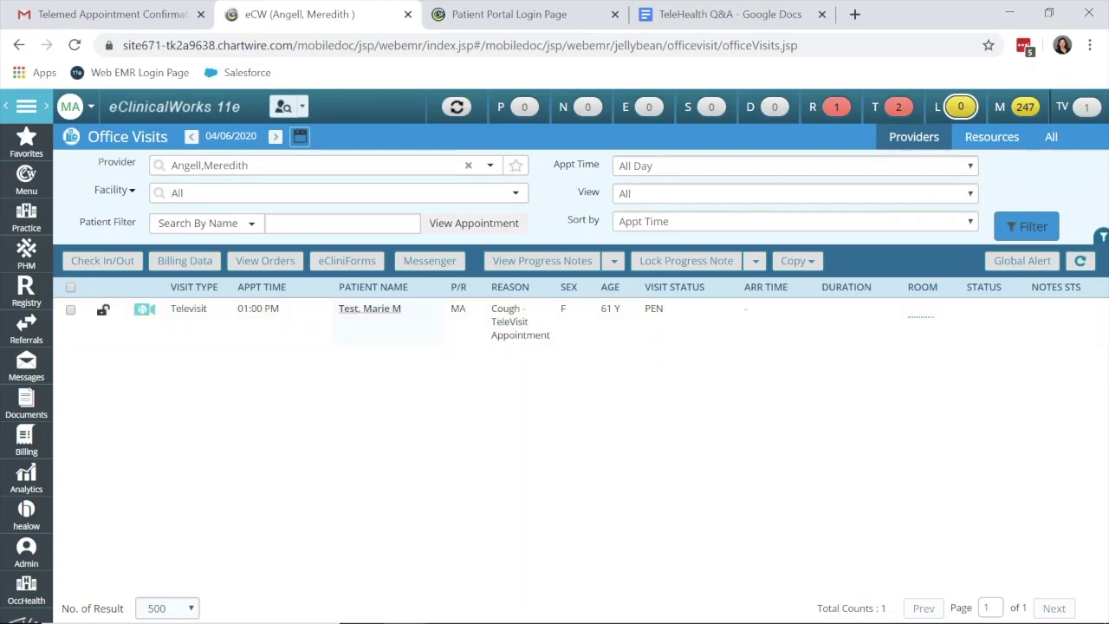
- Switch to Gmail and examine the TeleVisit details and join link in the telemed appointment confirmation e-mail
click(153, 19)
scroll(380, 297, down, 1)
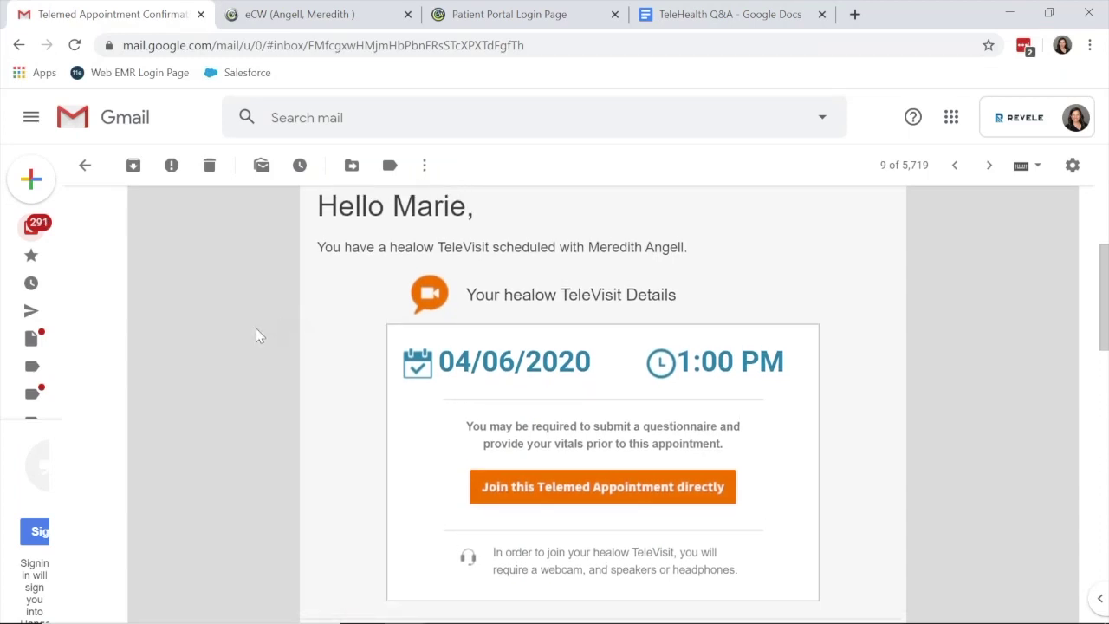
scroll(364, 323, down, 1)
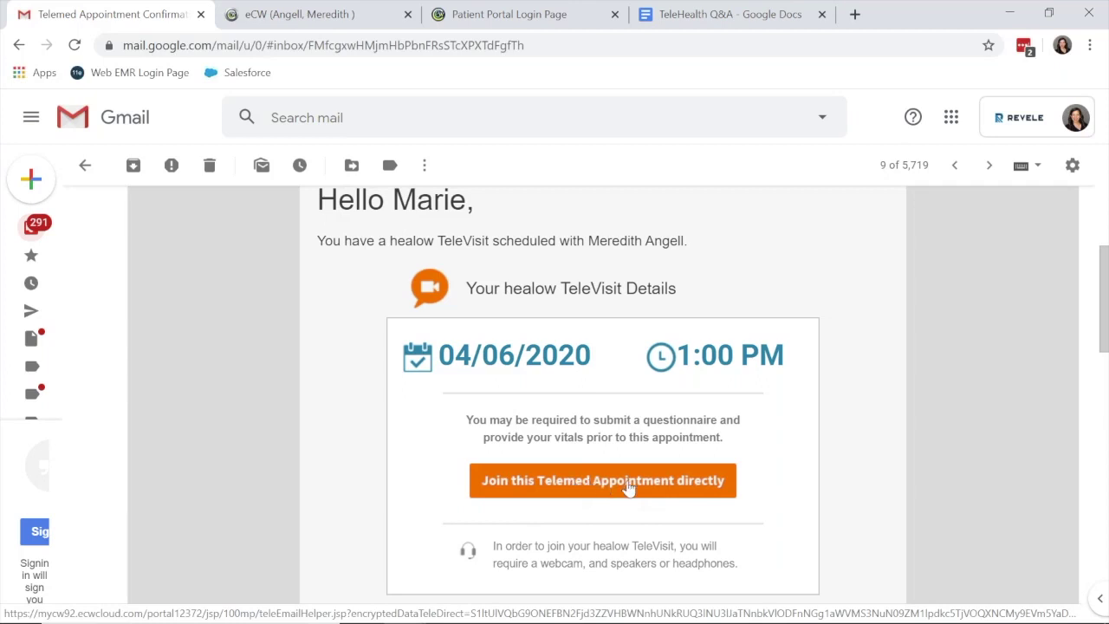
- Sign in to the patient portal with the patient's username and account password, and locate Join TeleVisit among the dashboard's appointments
click(557, 21)
click(916, 355)
key(ctrl+v)
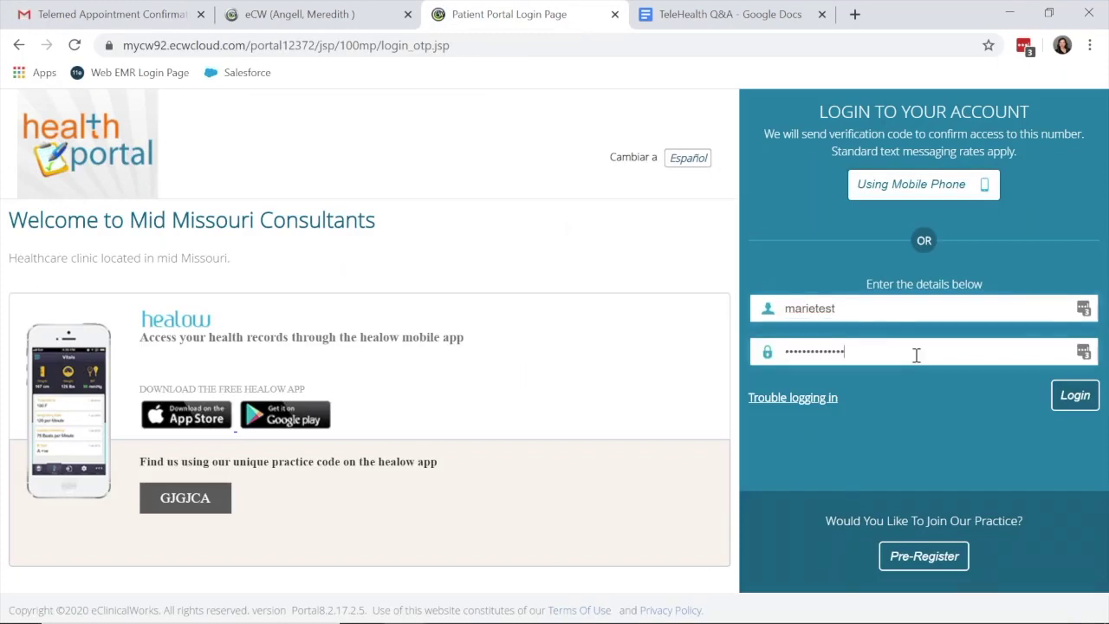
click(1089, 401)
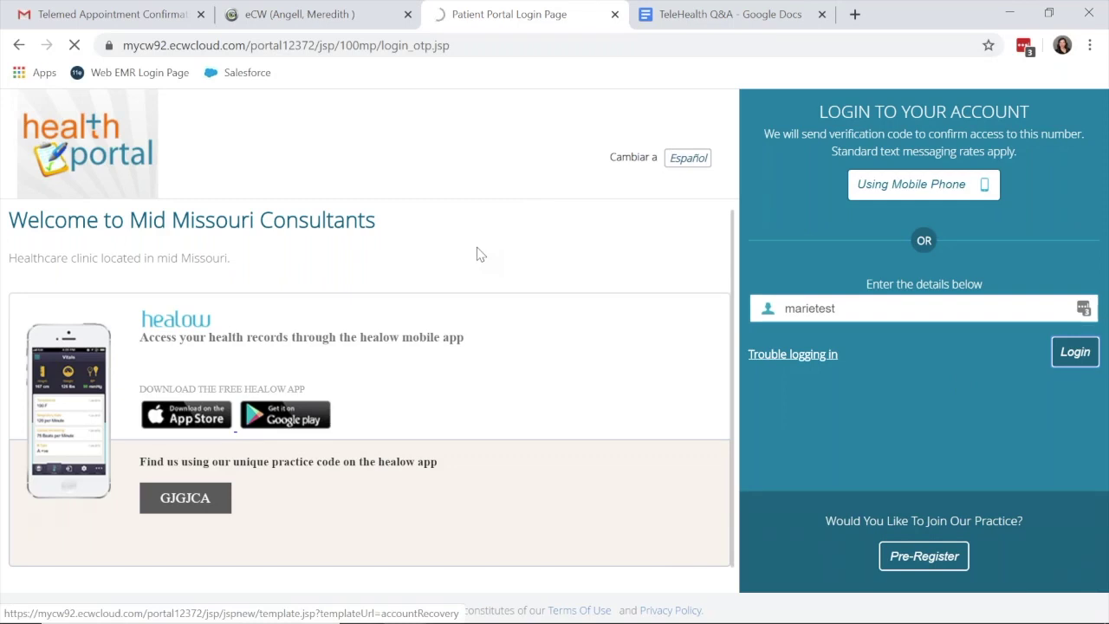
click(949, 318)
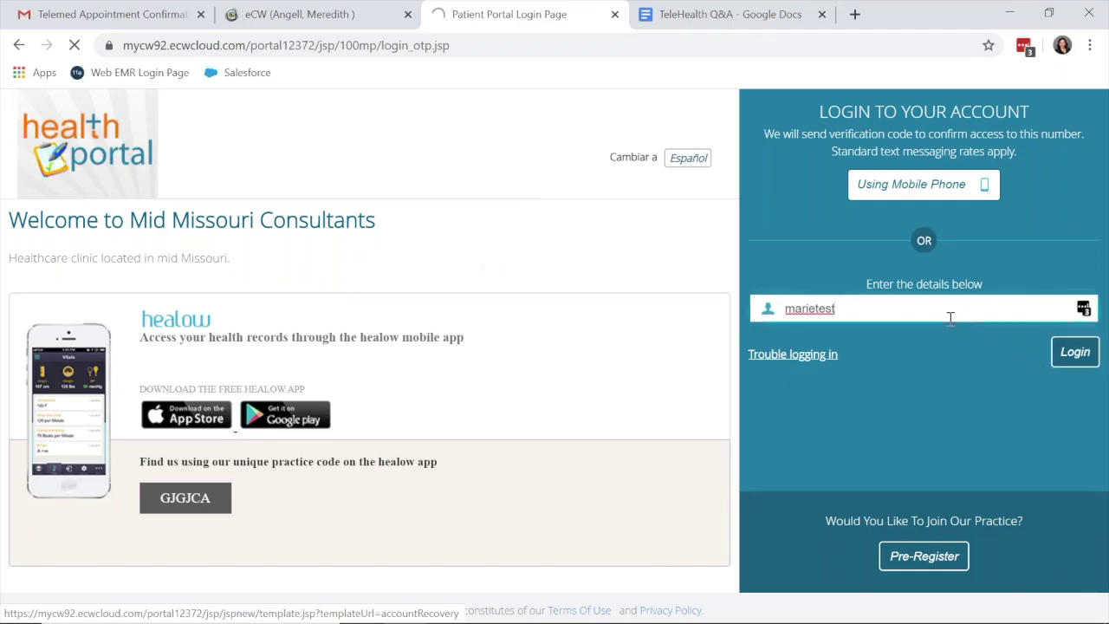
click(1070, 359)
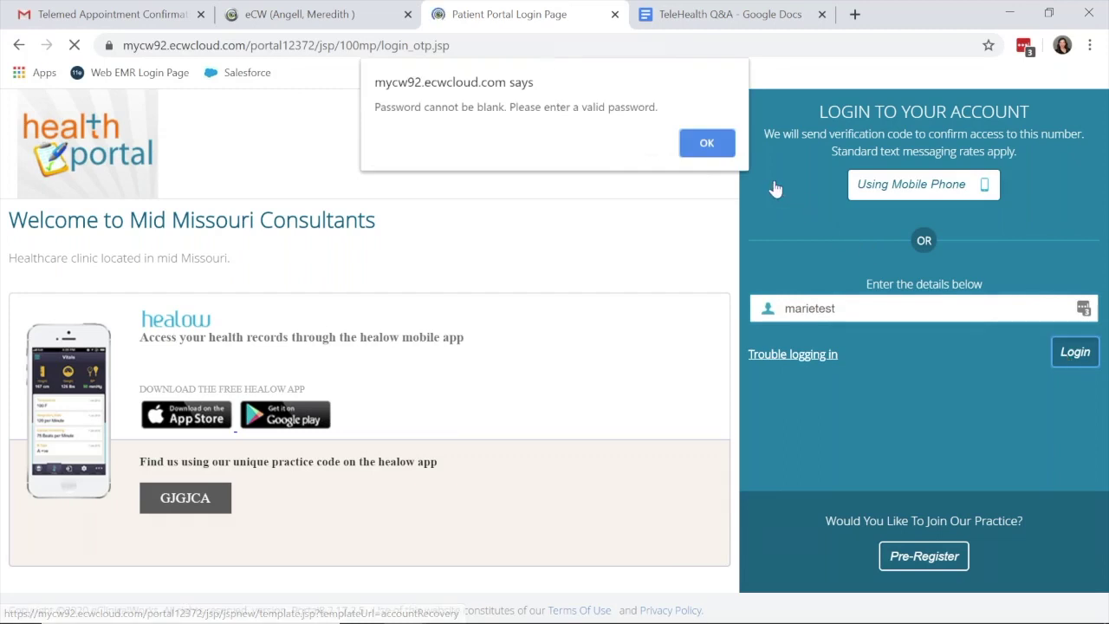
click(707, 143)
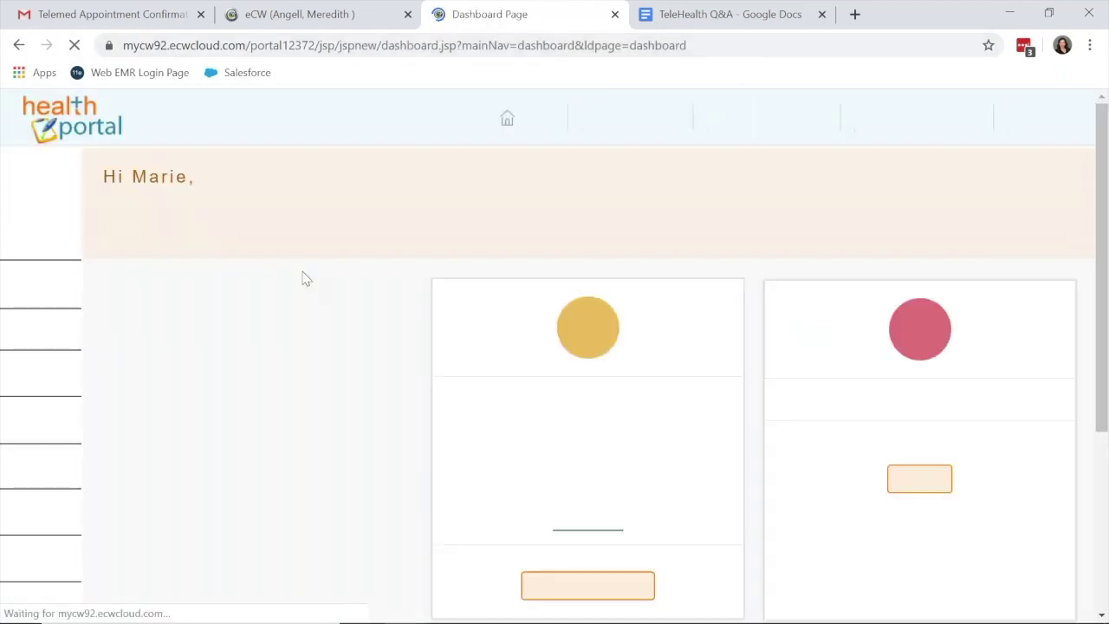
scroll(297, 297, down, 1)
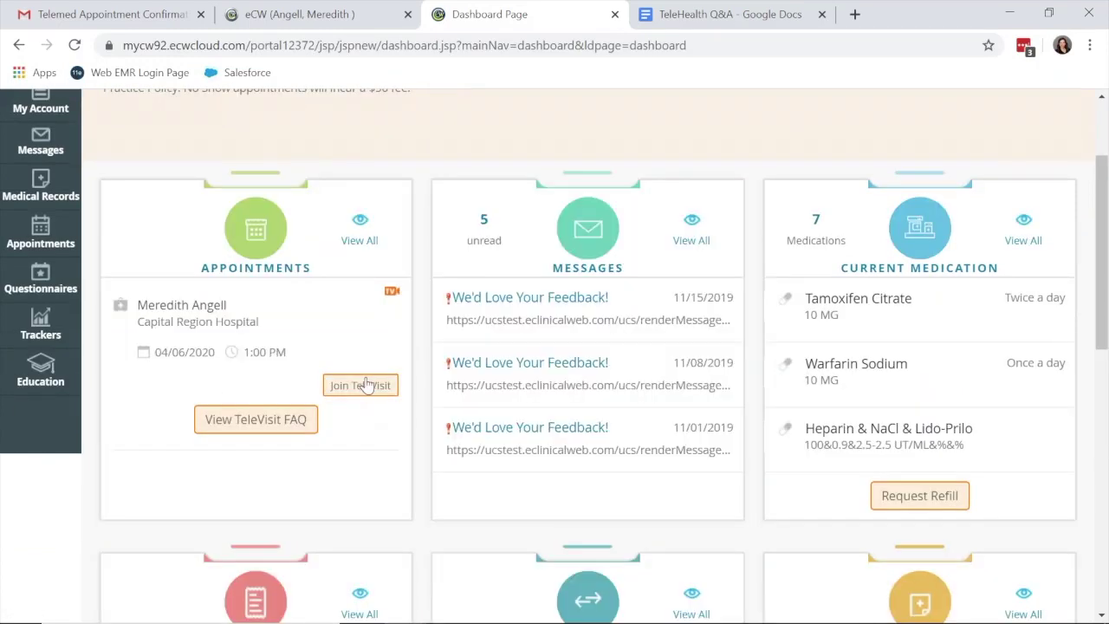
- Glance at the mobile app images in the TeleHealth Q&A document and join the telemed appointment from the confirmation e-mail in Gmail
click(728, 13)
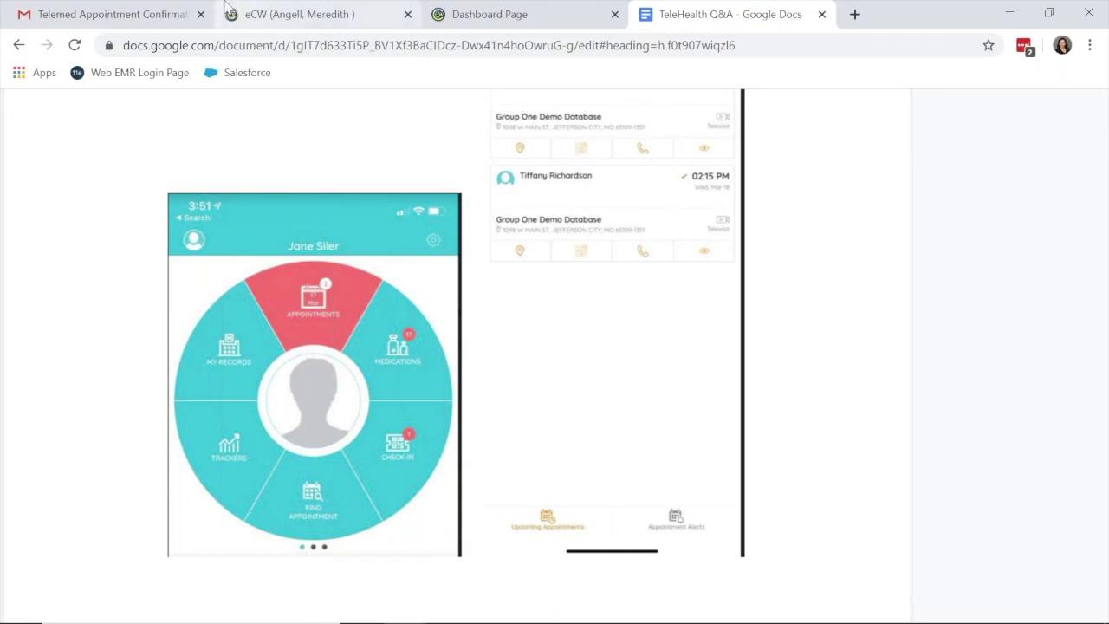
click(145, 18)
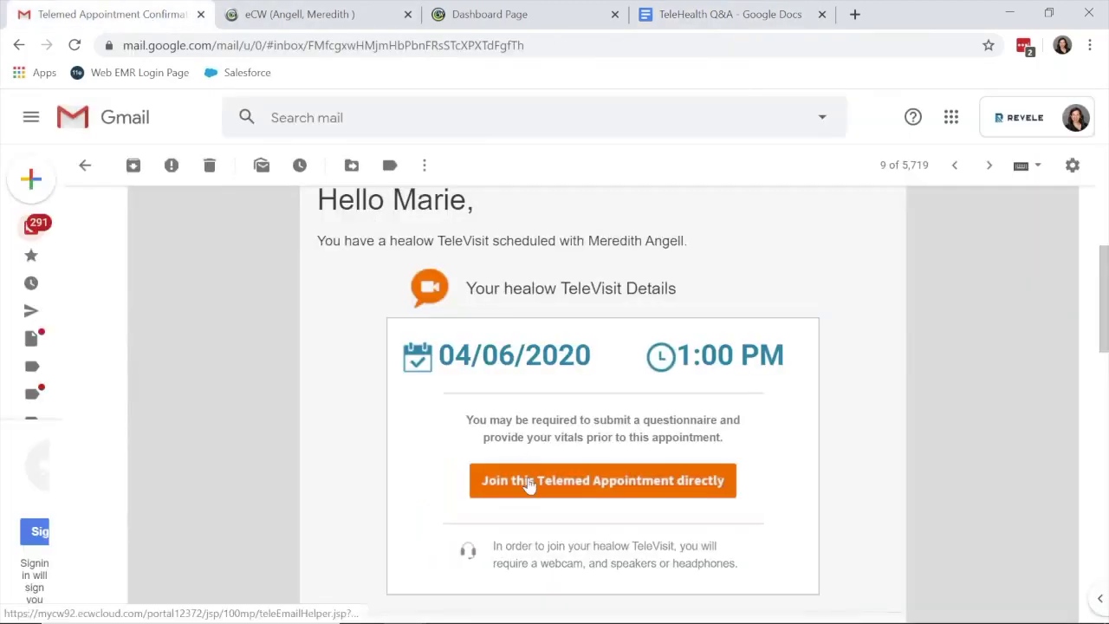
click(531, 485)
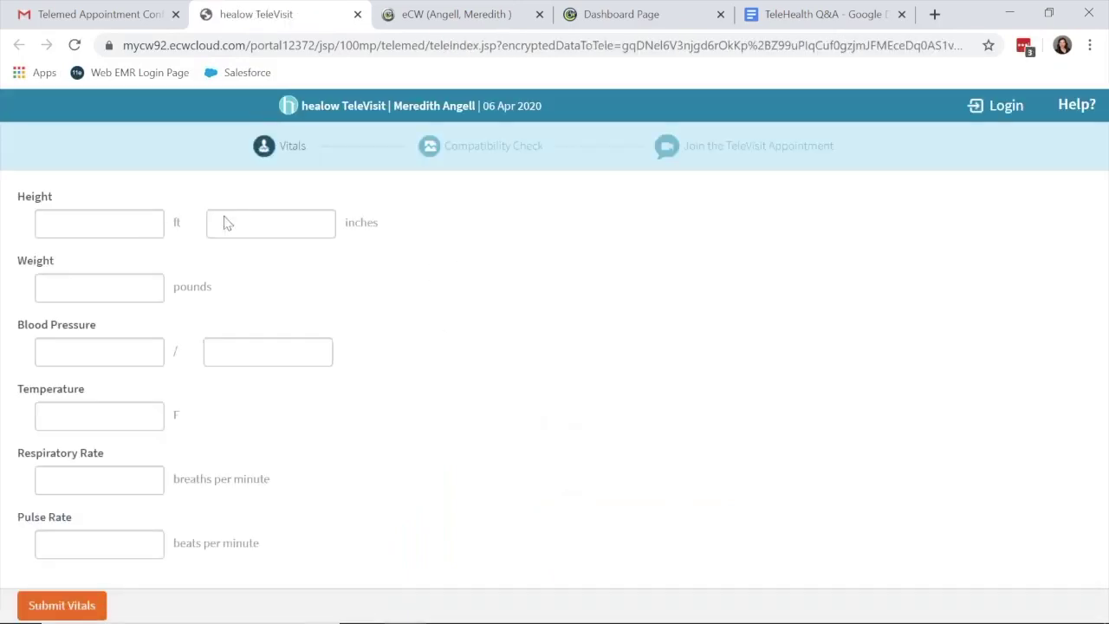
- Enter the patient's height as 5 ft 3 inches in the TeleVisit vitals form
click(76, 220)
text(5)
click(77, 257)
click(257, 234)
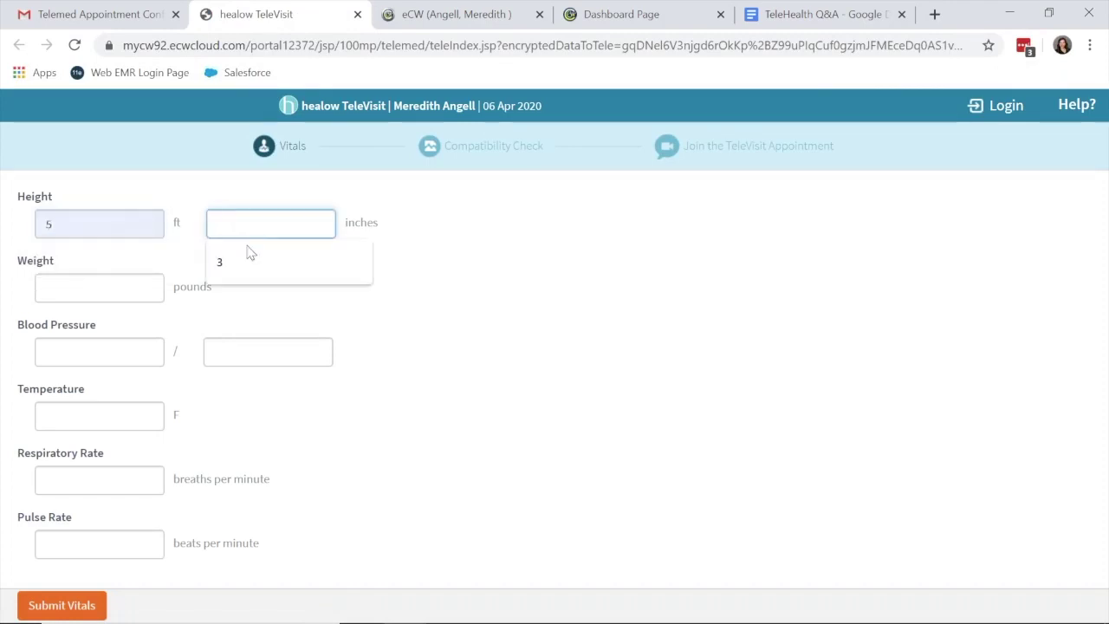
click(237, 258)
- Enter a blood pressure of 110/60 in the vitals form
click(102, 357)
click(92, 389)
click(257, 352)
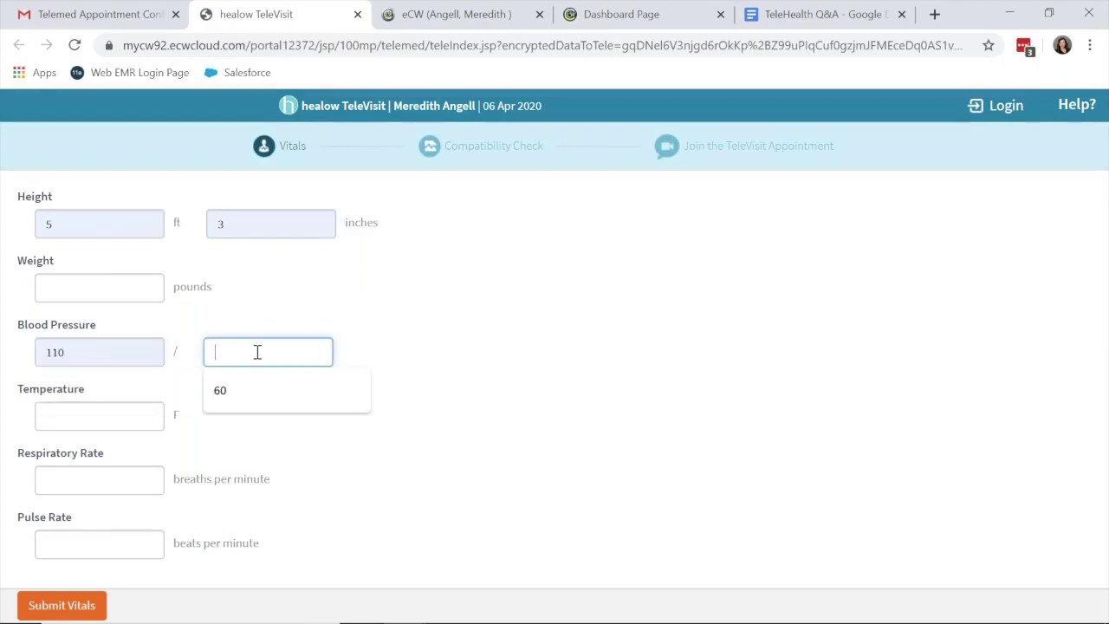
click(247, 387)
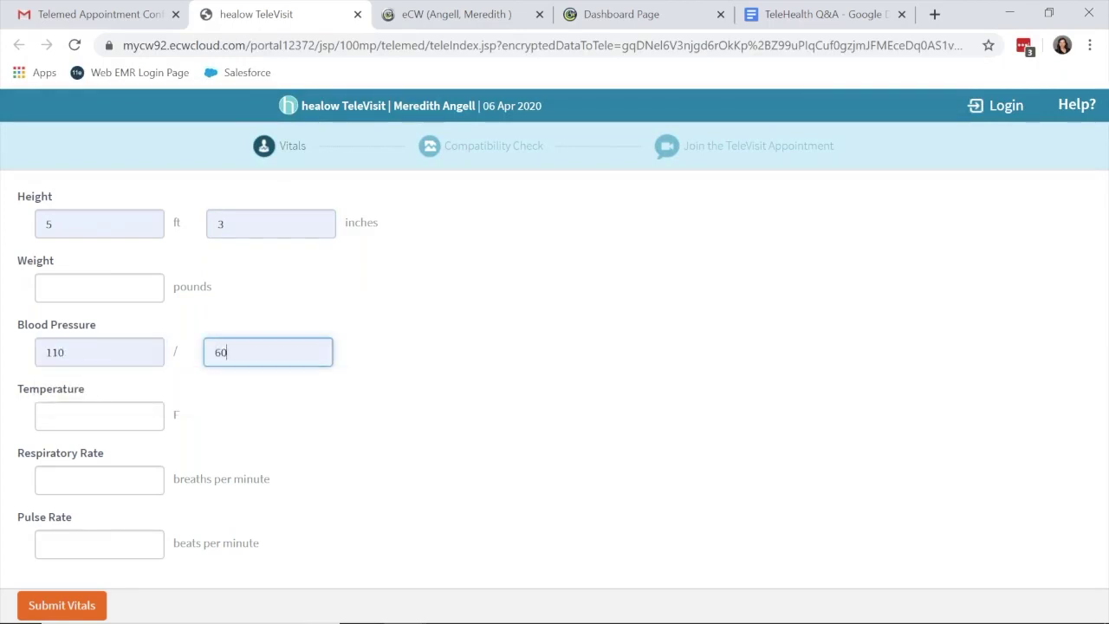
- Set the pulse rate to 60 beats per minute and submit the vitals to reach the compatibility check
click(128, 551)
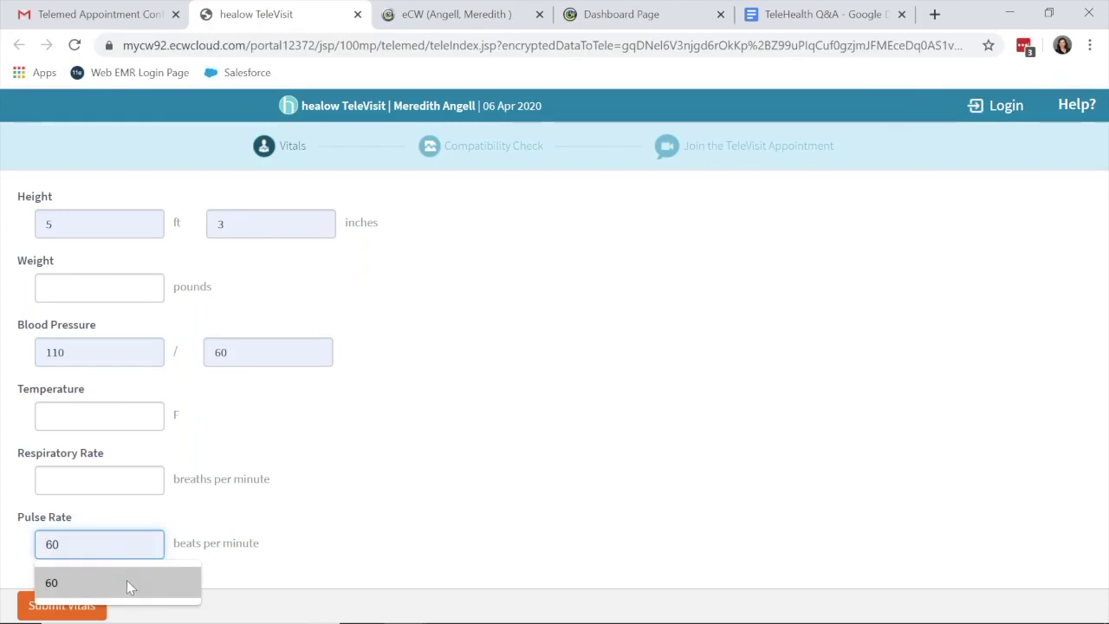
click(128, 584)
click(69, 608)
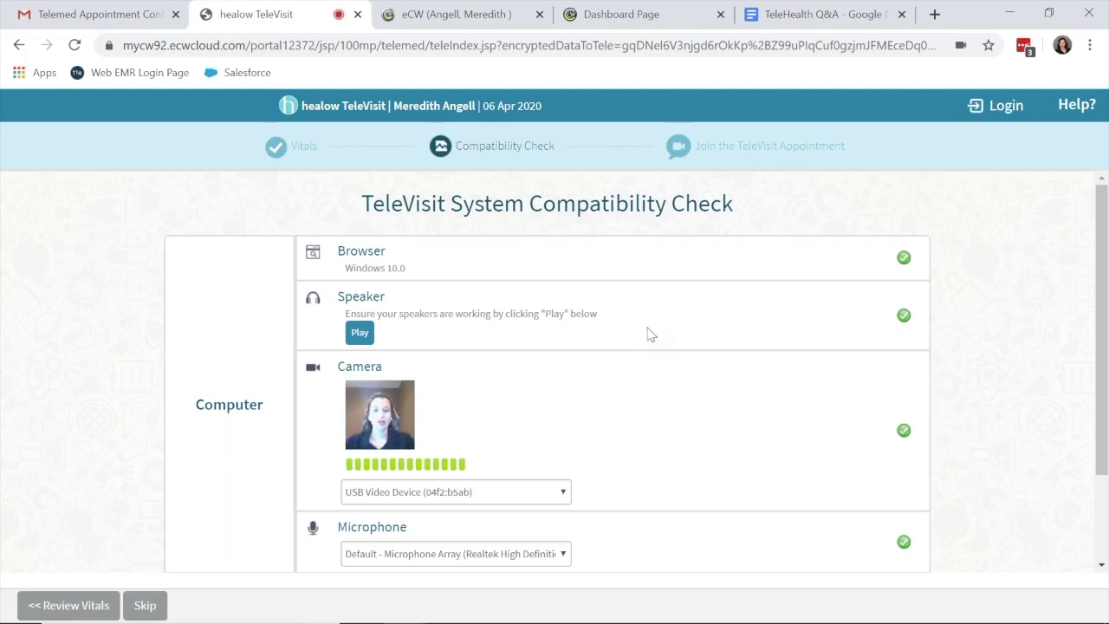
- Proceed through the system compatibility check and the accepted TeleVisit consent form, and close the patient's TeleVisit page
scroll(651, 342, down, 3)
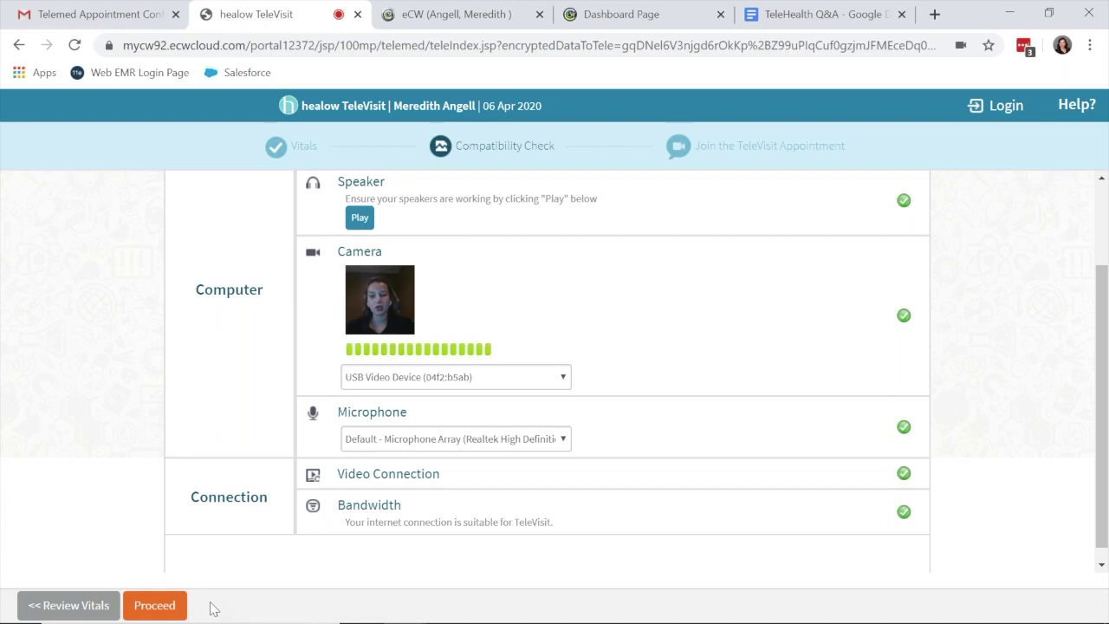
click(155, 604)
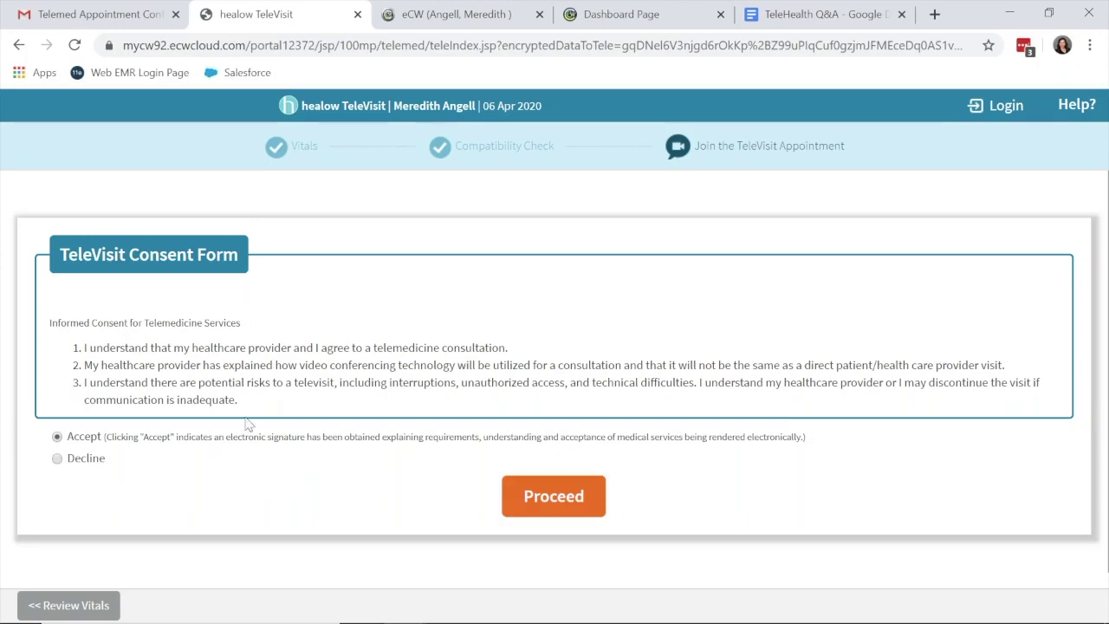
click(532, 501)
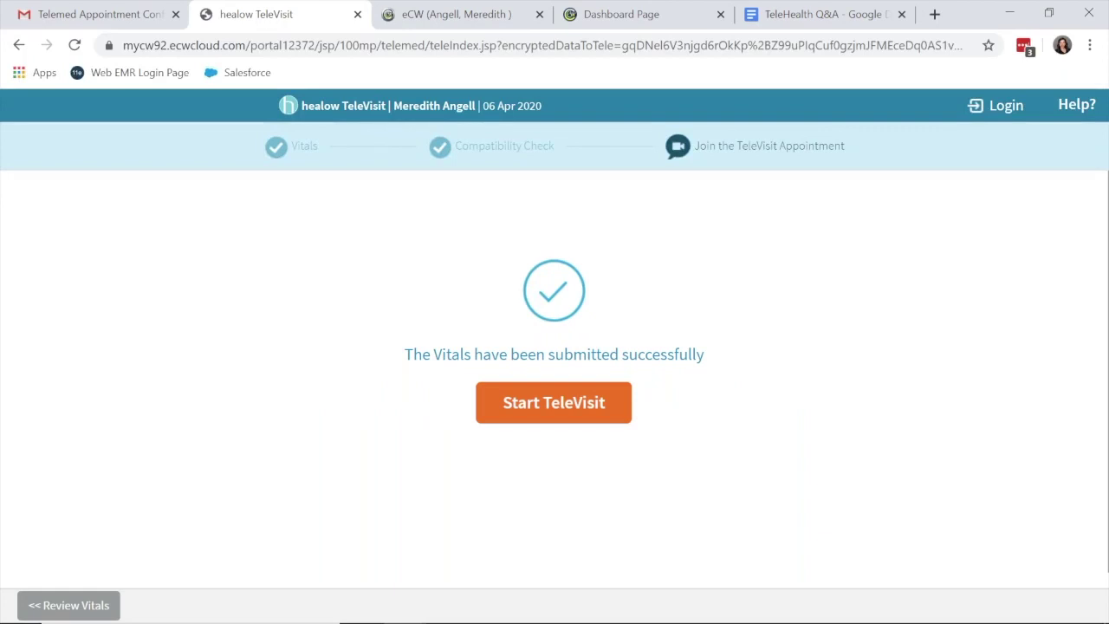
click(357, 14)
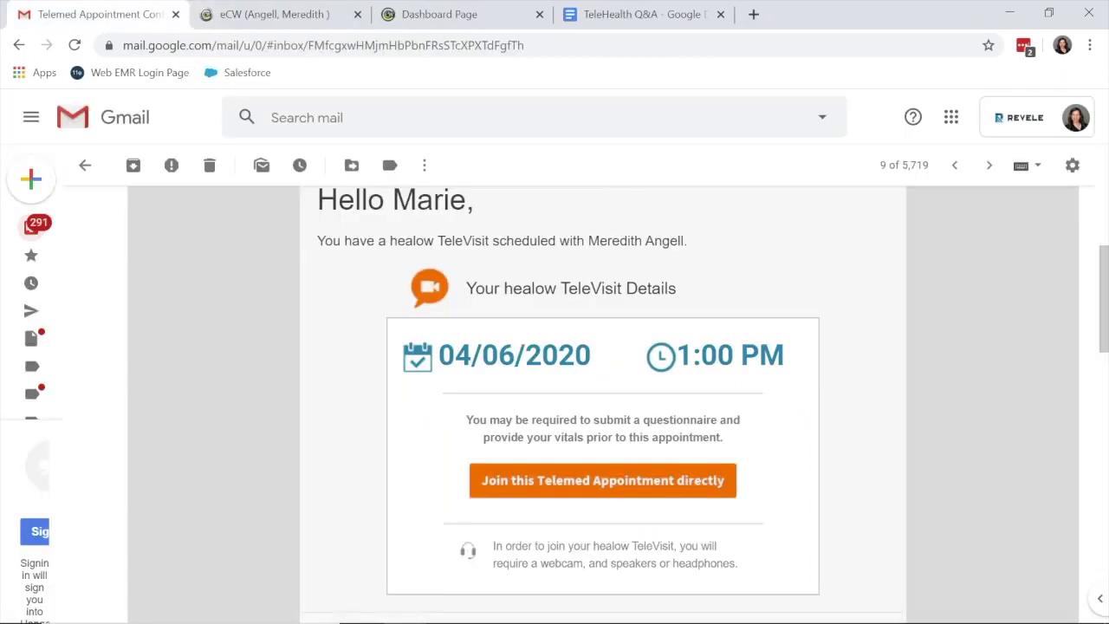
- Switch to eClinicalWorks, refresh the counters and start the TeleVisit from the 01:00 PM patient's progress note
click(299, 14)
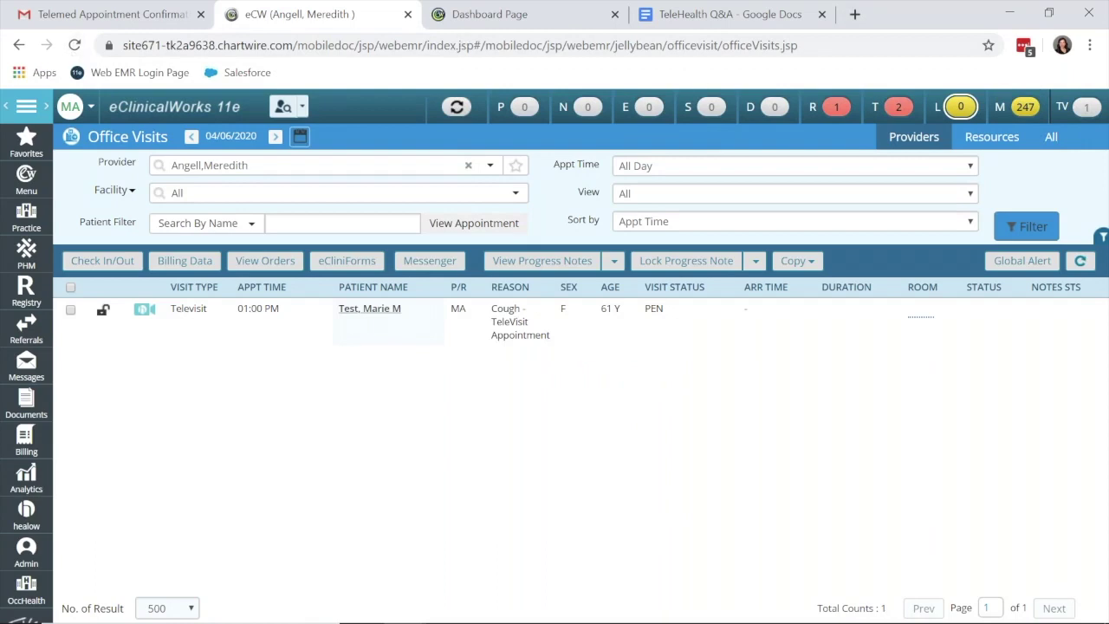
click(463, 113)
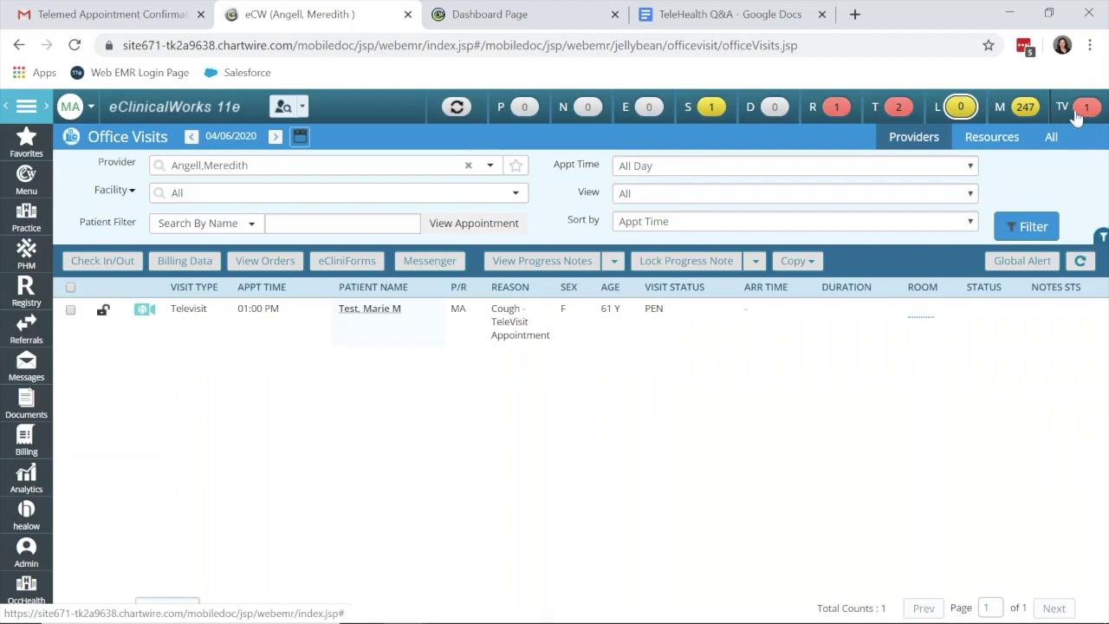
click(378, 314)
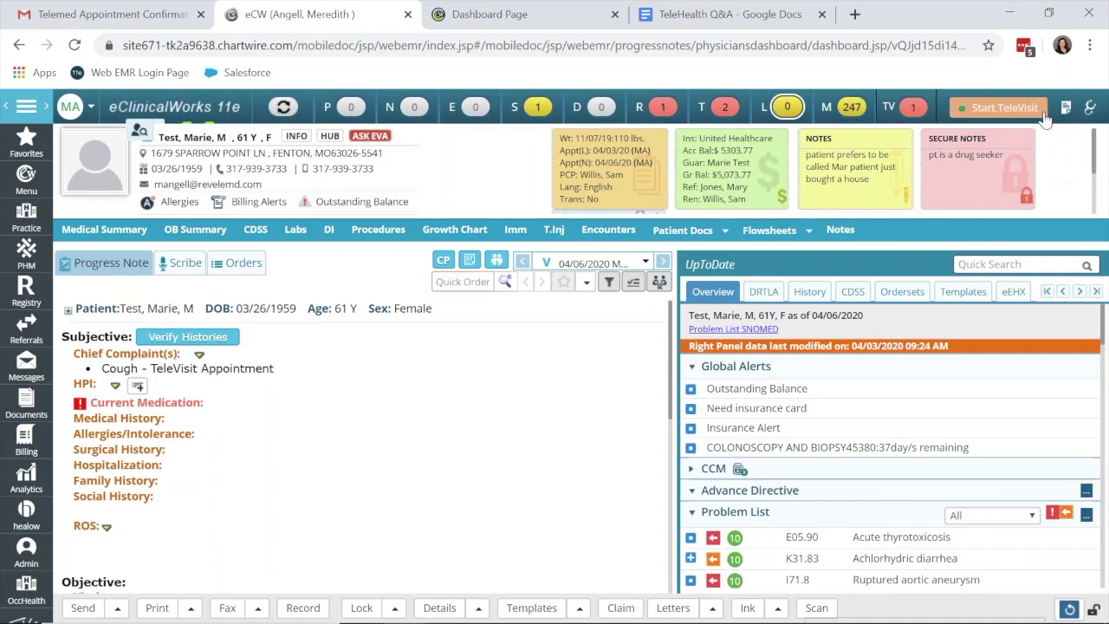
click(1005, 107)
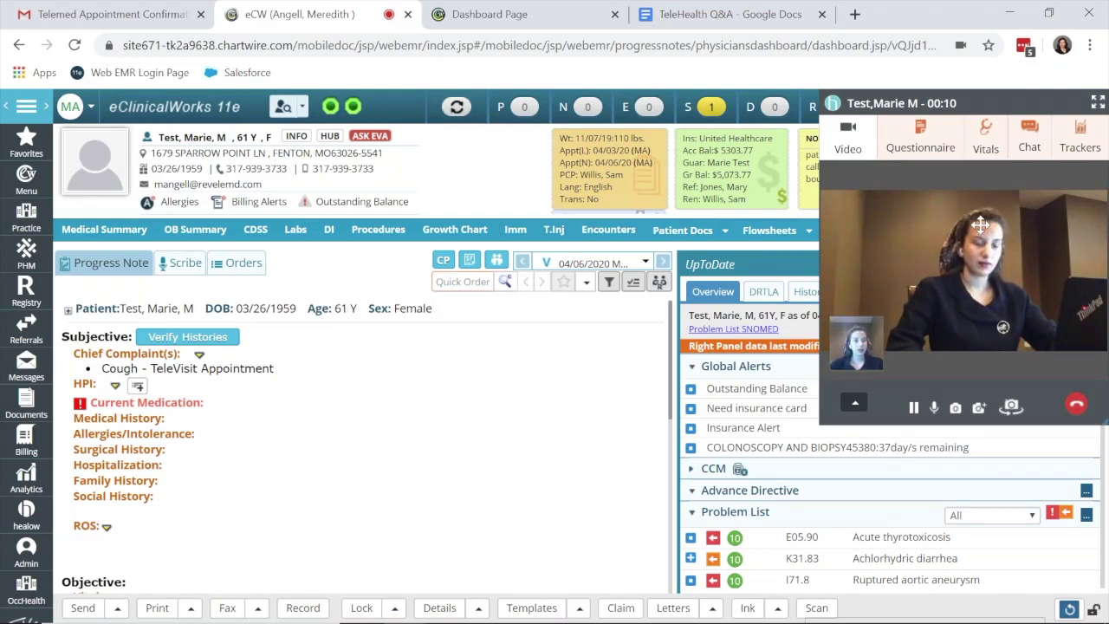
- Review the questionnaire, vitals, chat and trackers of the TeleVisit call, and look through the progress note beside it
click(911, 140)
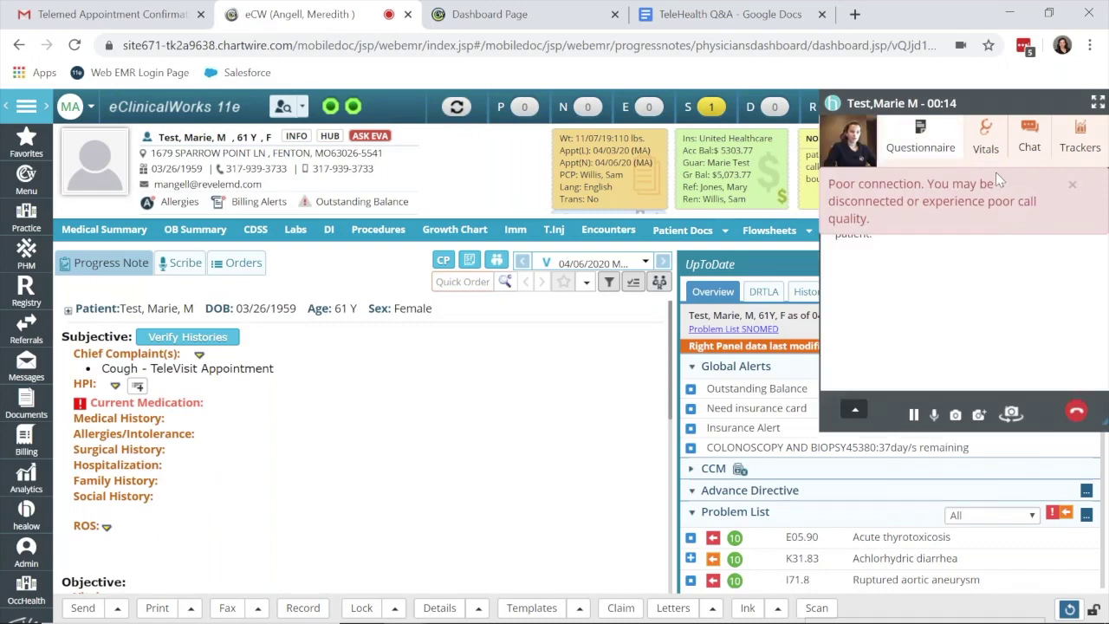
click(1072, 184)
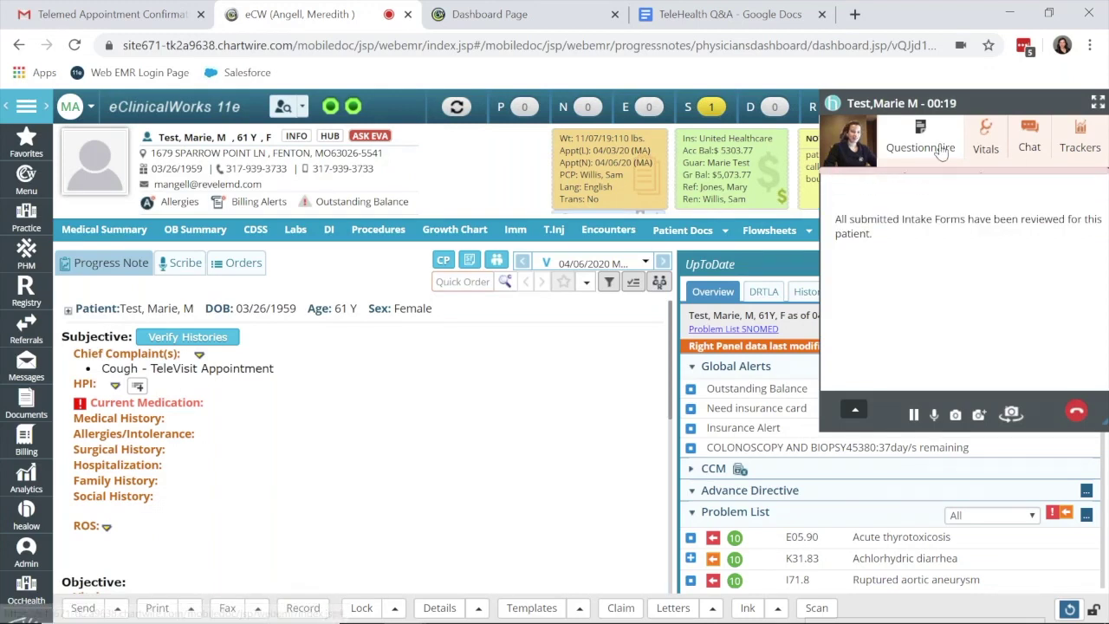
click(985, 138)
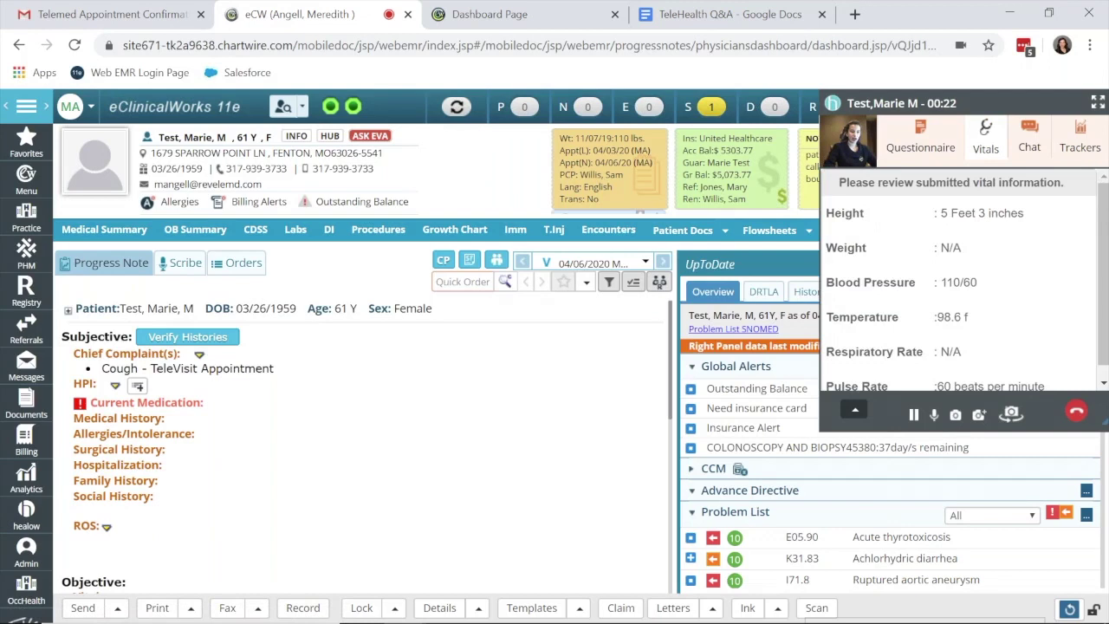
scroll(961, 277, down, 1)
scroll(962, 277, up, 1)
click(1027, 147)
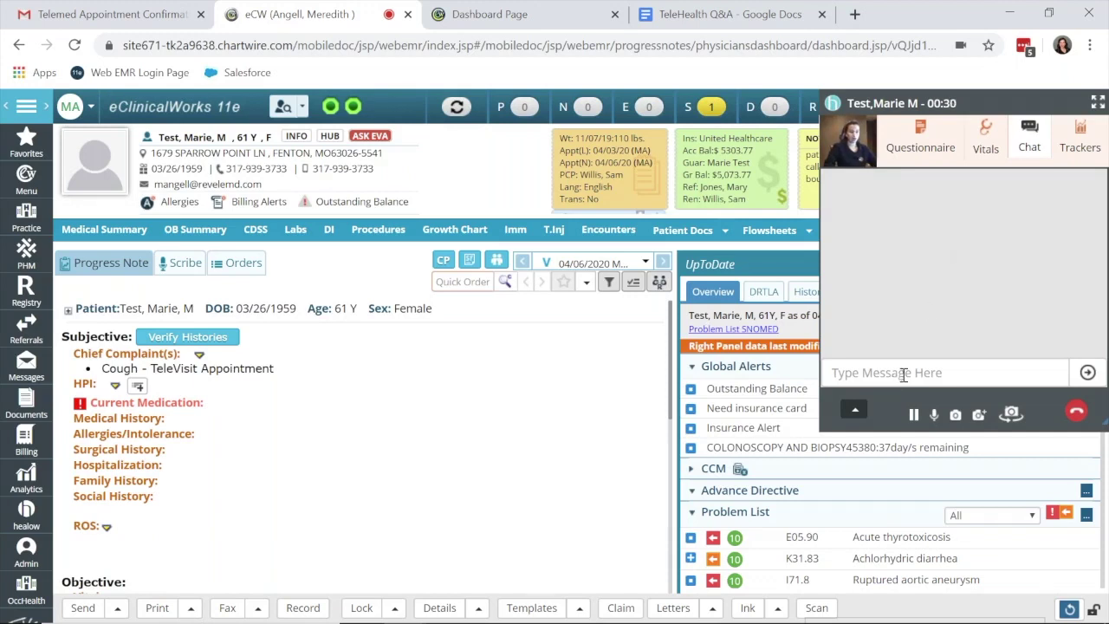
click(1077, 148)
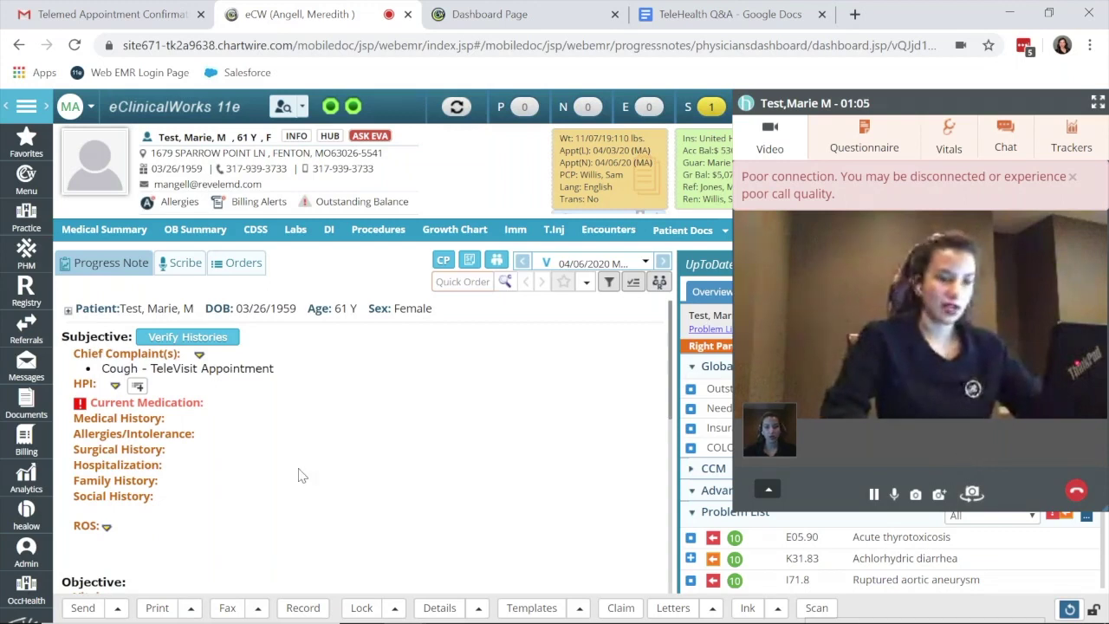
scroll(298, 475, down, 5)
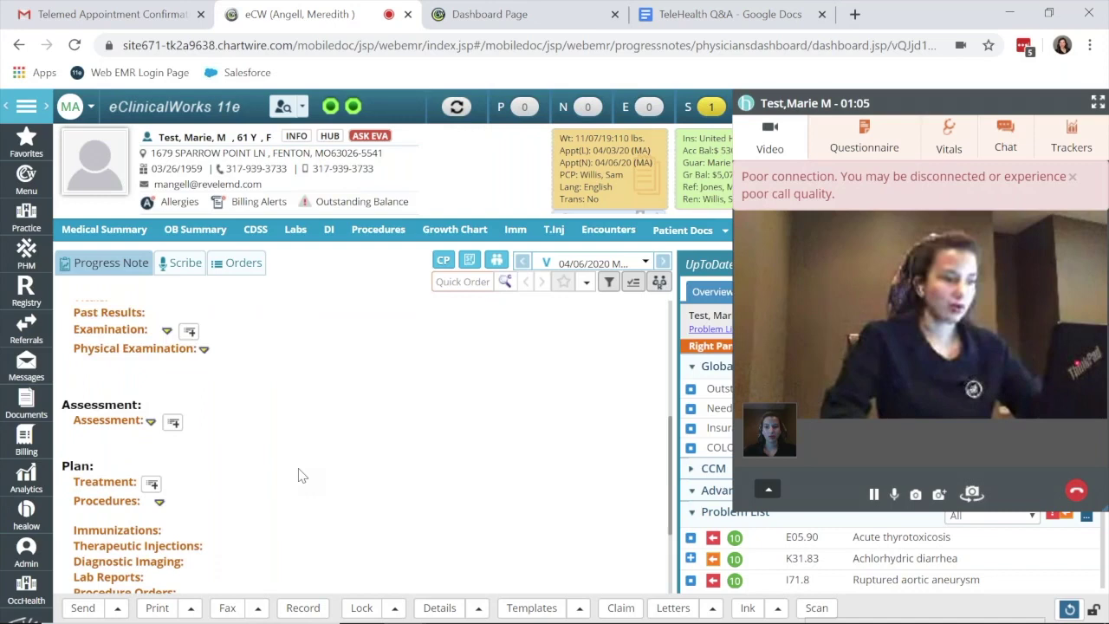
scroll(298, 474, down, 3)
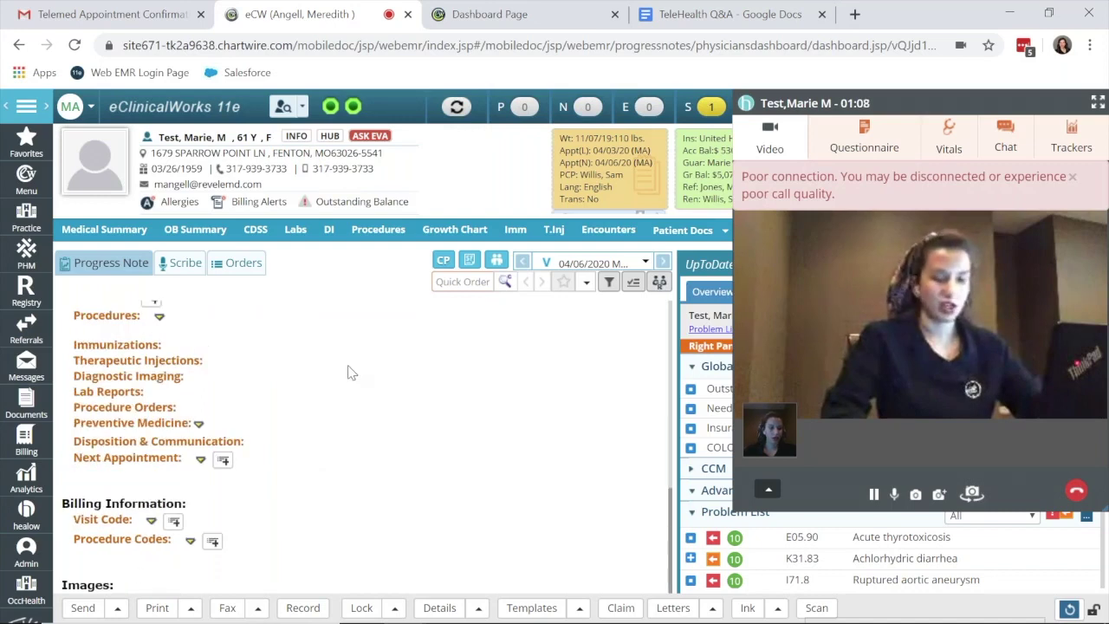
scroll(348, 373, up, 1)
scroll(347, 373, up, 10)
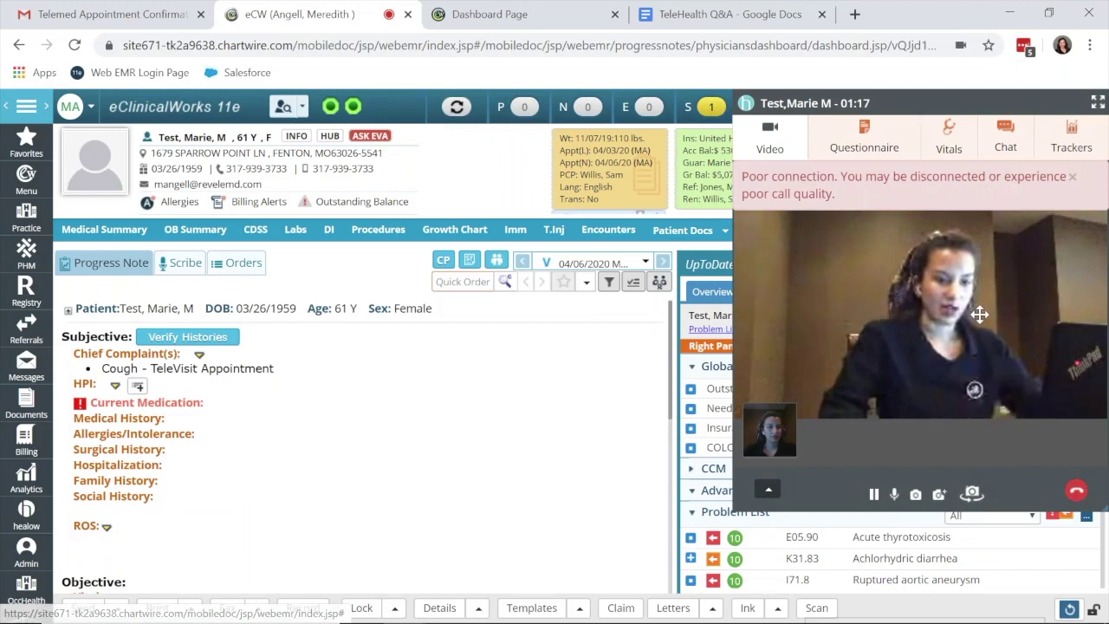
- Dock the TeleVisit call window and apply a telehealth template from the favorite templates to the progress note
click(768, 493)
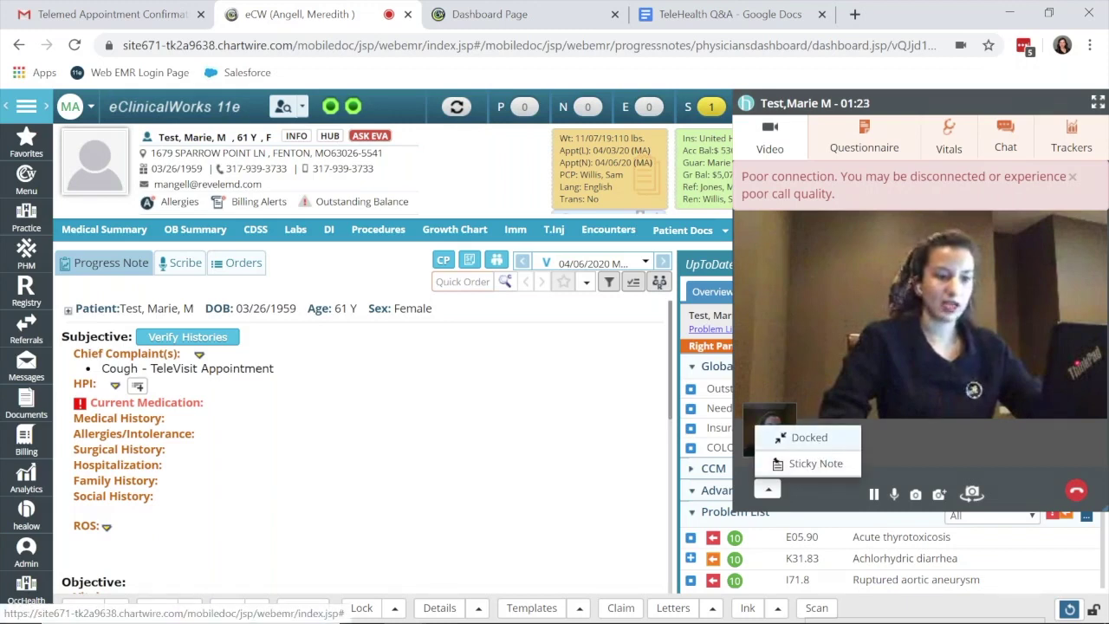
click(805, 438)
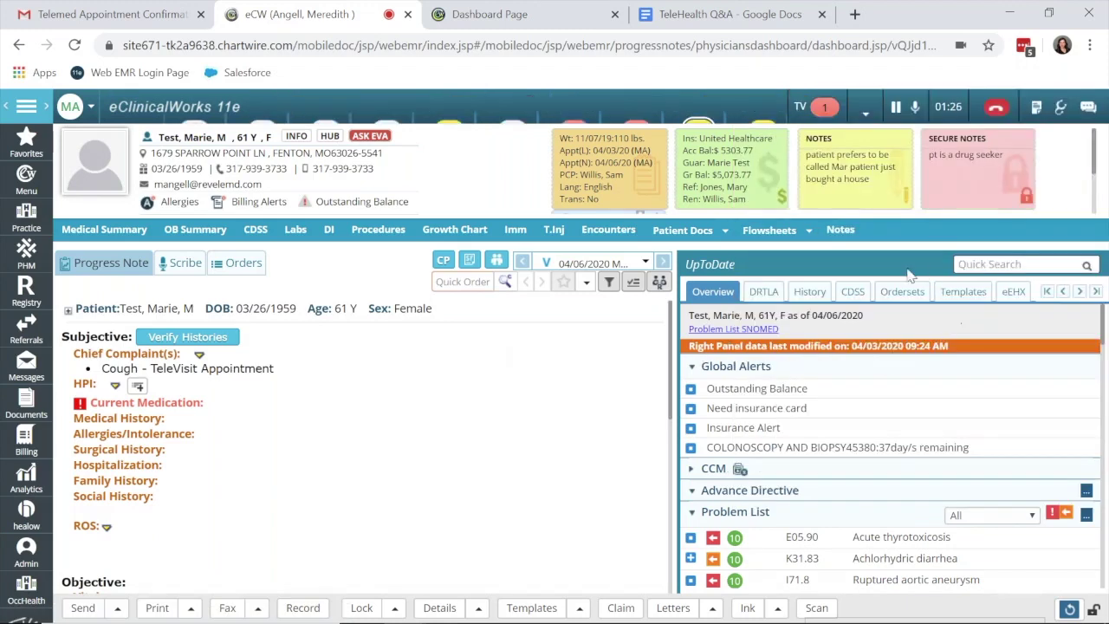
click(965, 292)
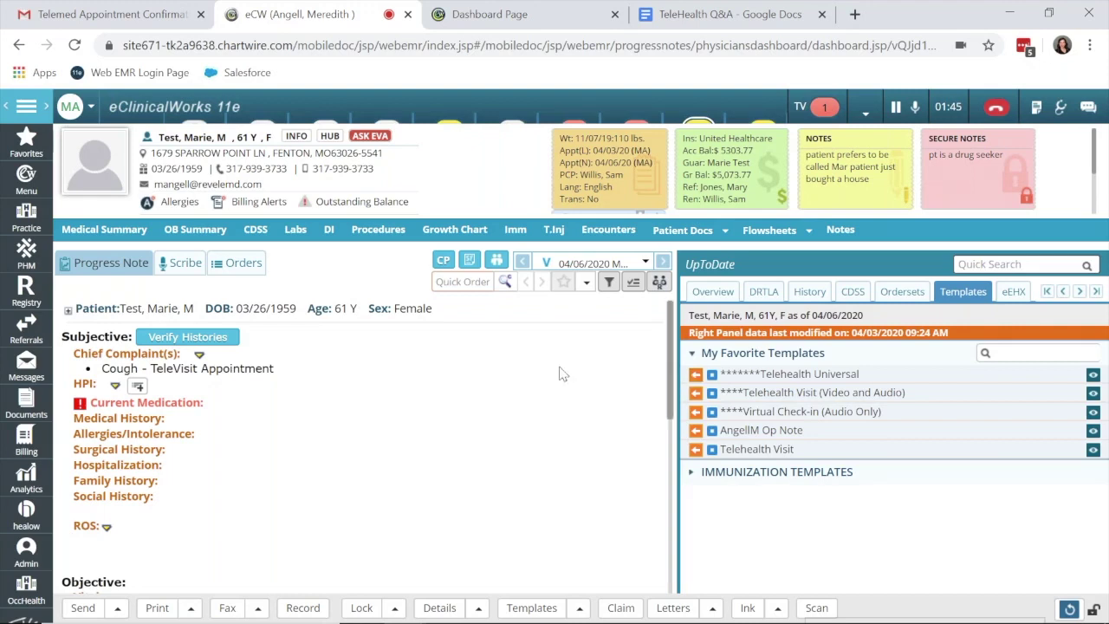
scroll(293, 395, down, 1)
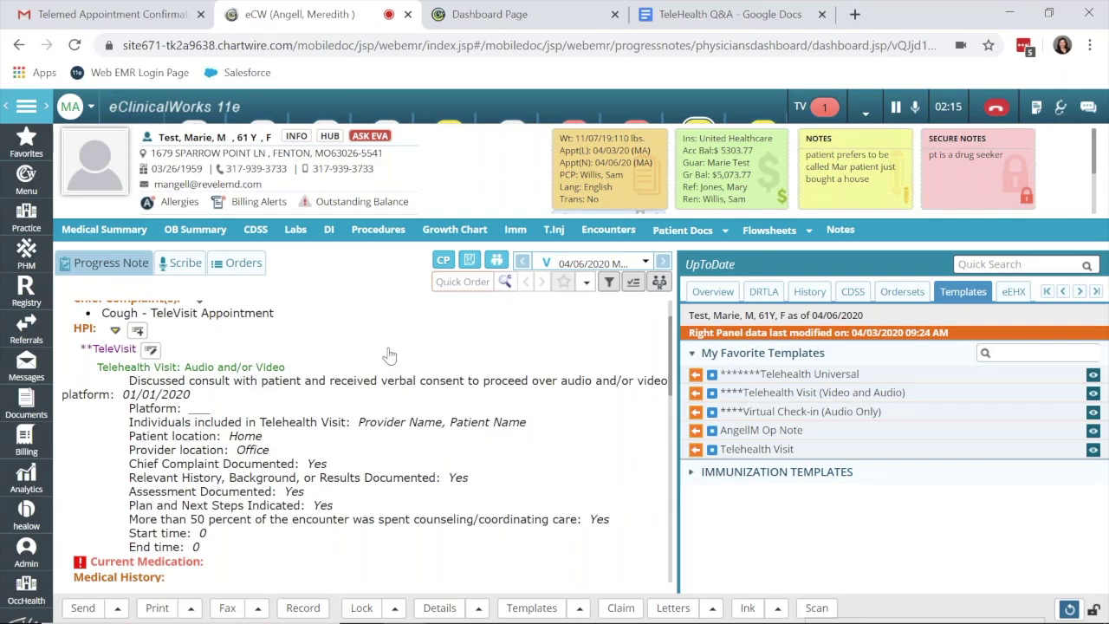
- Try eCW TeleVisits as the platform in the Telehealth Visit HPI notes and check the choices for included individuals
click(503, 344)
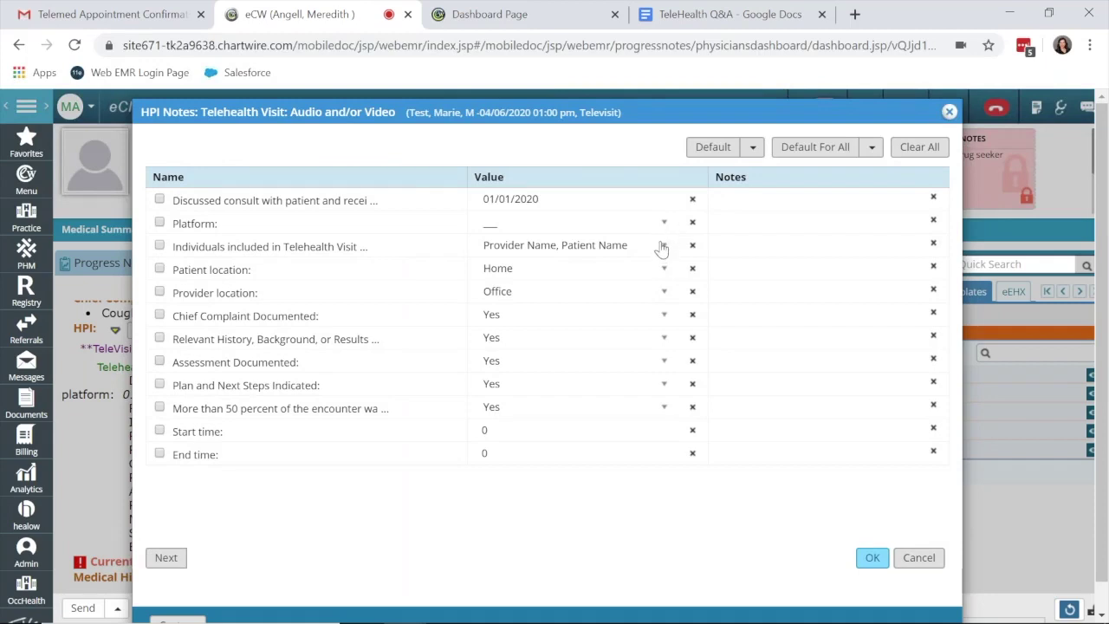
click(663, 224)
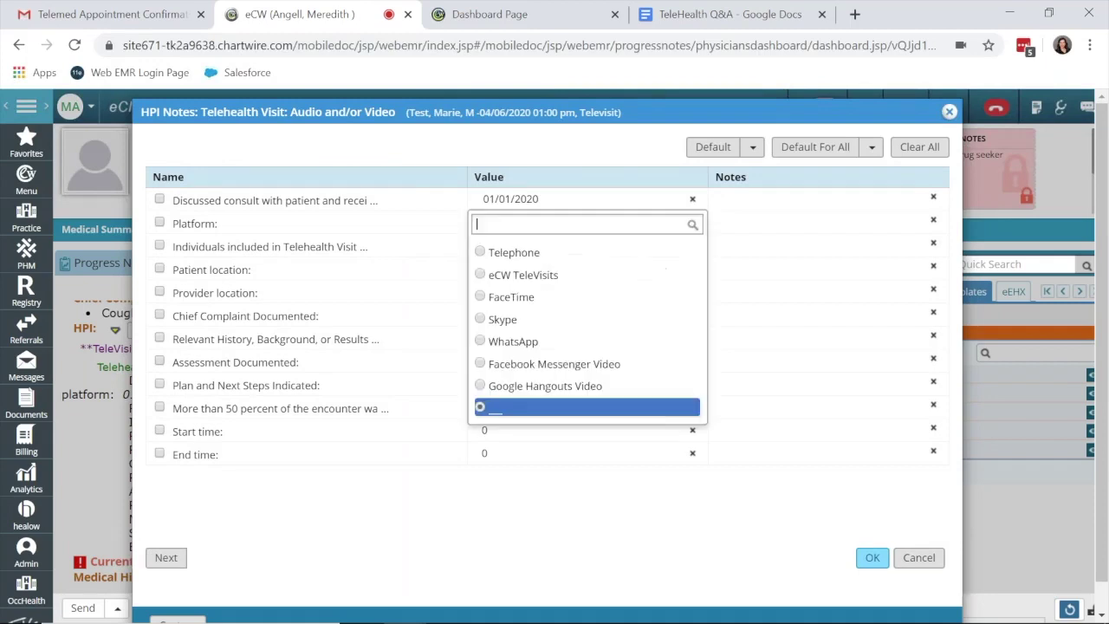
click(481, 275)
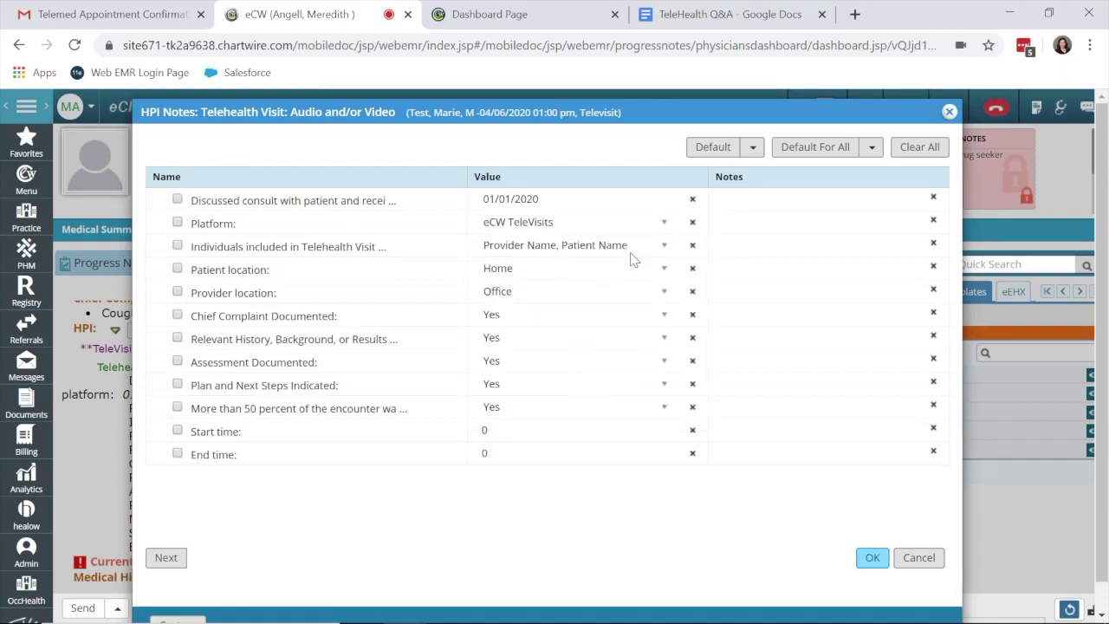
click(664, 246)
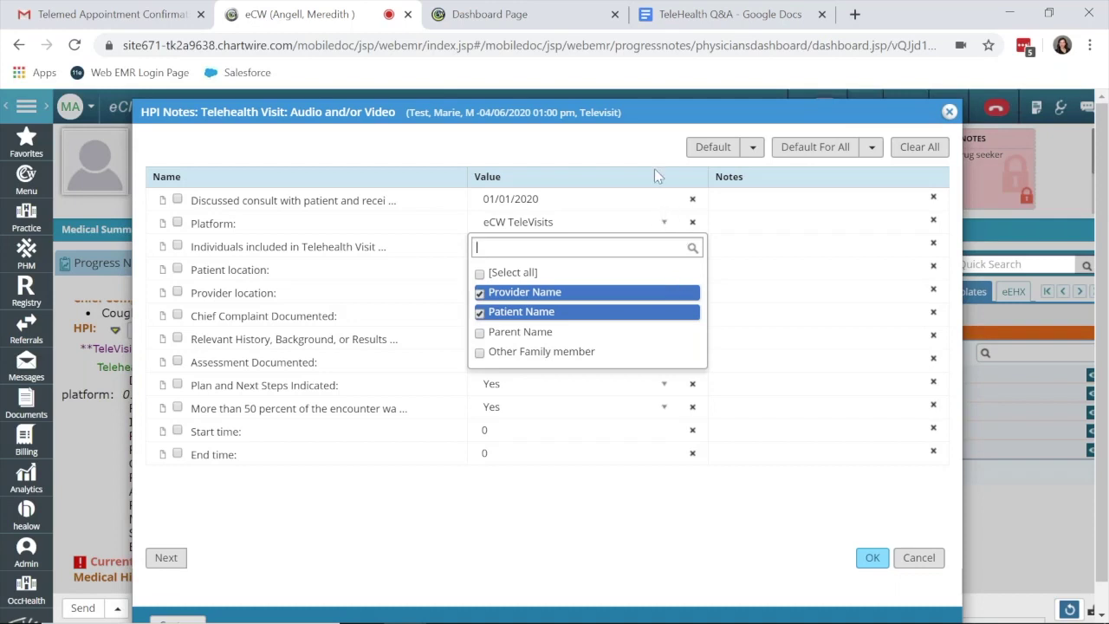
click(658, 212)
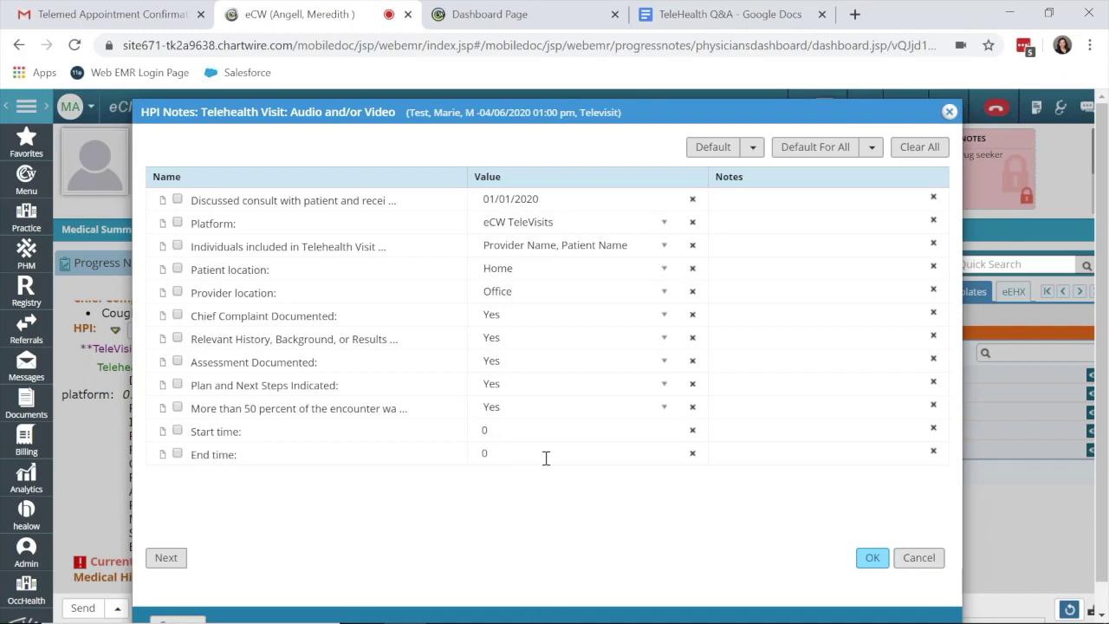
click(907, 561)
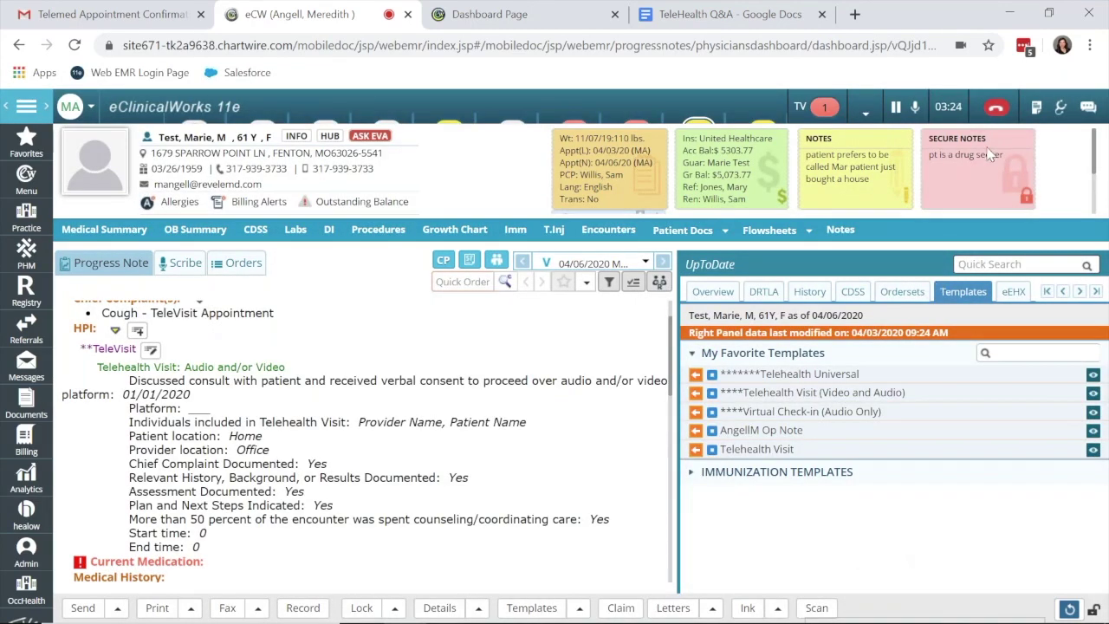
- Pop the TeleVisit call window out of its docked state and end the call with checkout
click(867, 118)
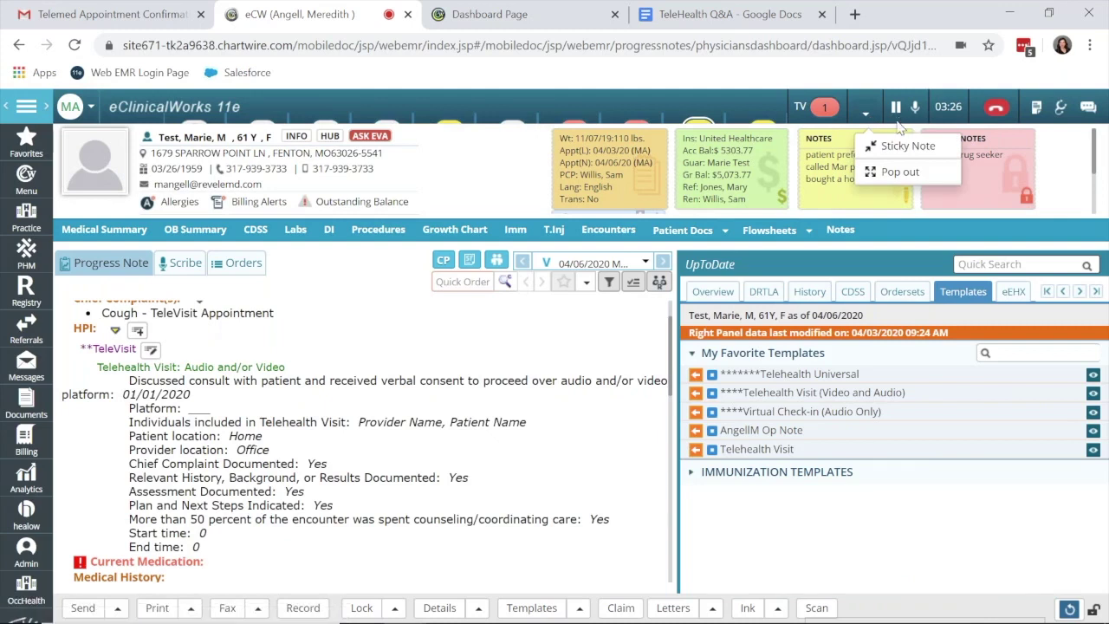
click(896, 172)
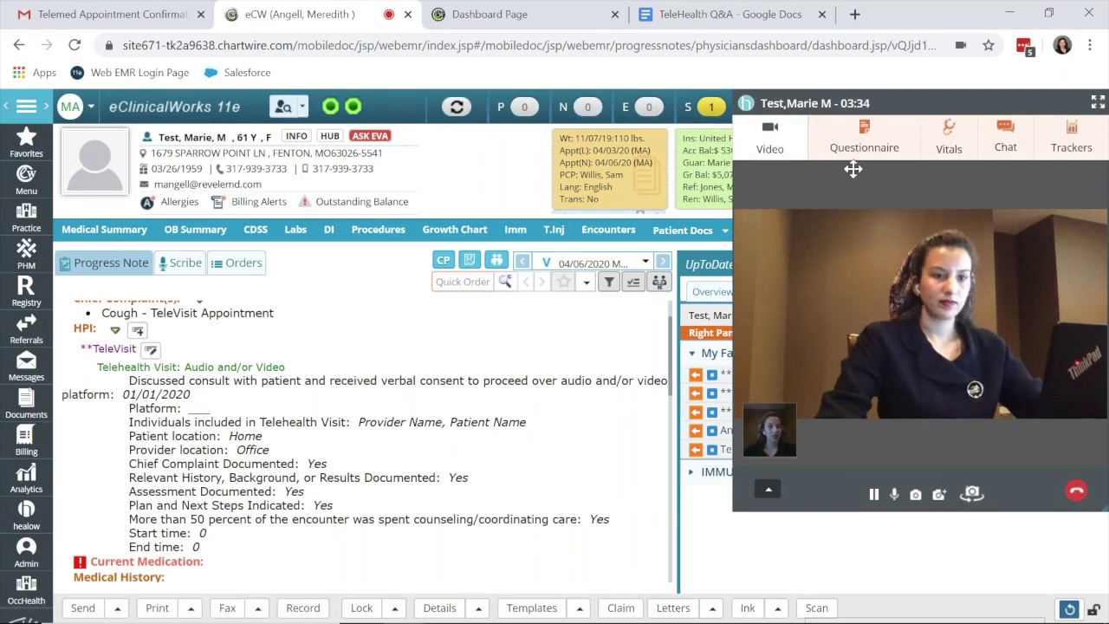
click(1076, 490)
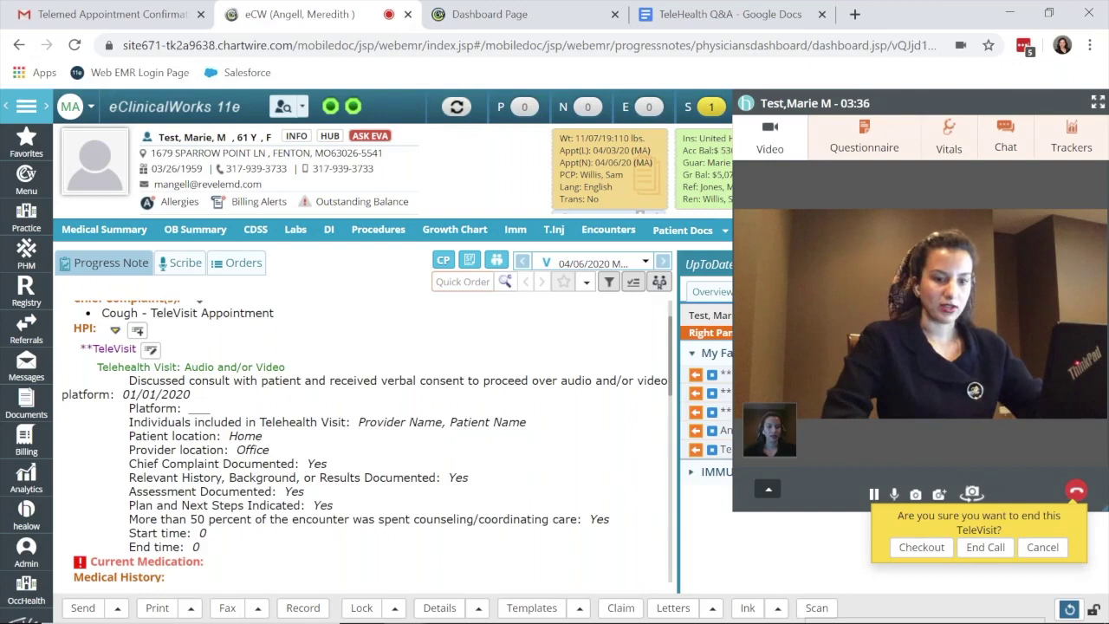
click(934, 547)
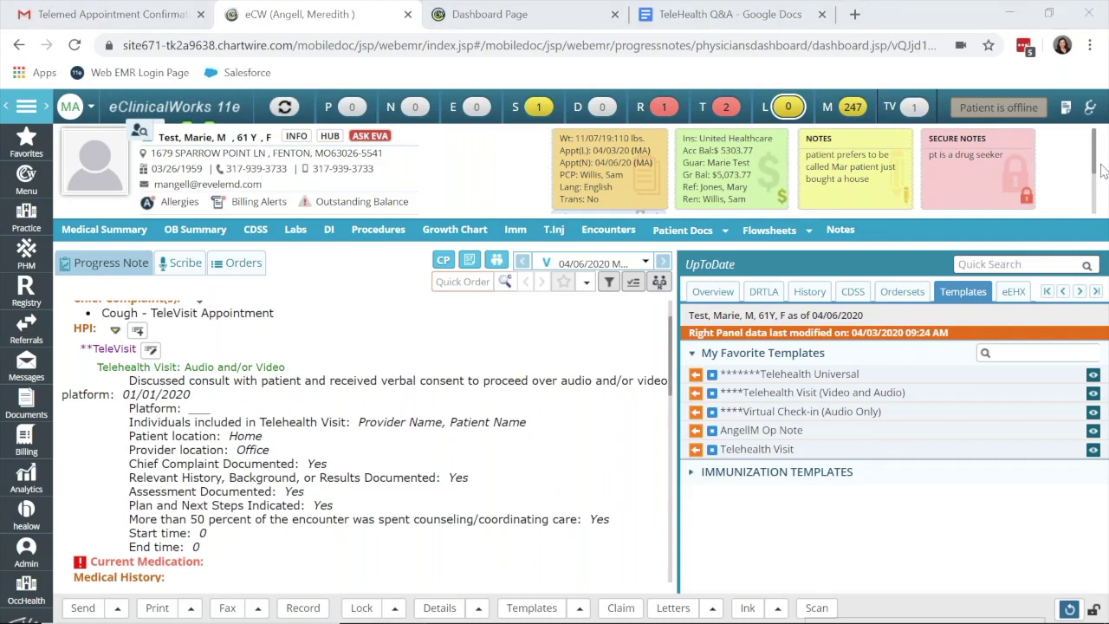
- Switch to the slide presentation and advance to the eClinicalWorks Webinars slide
key(alt+Tab)
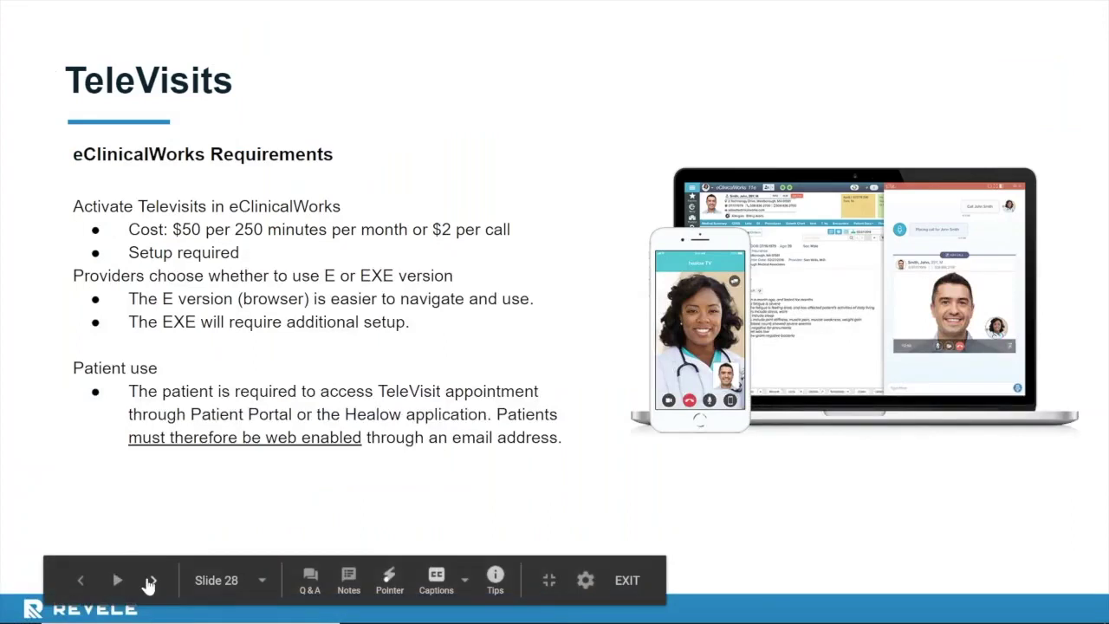
click(147, 582)
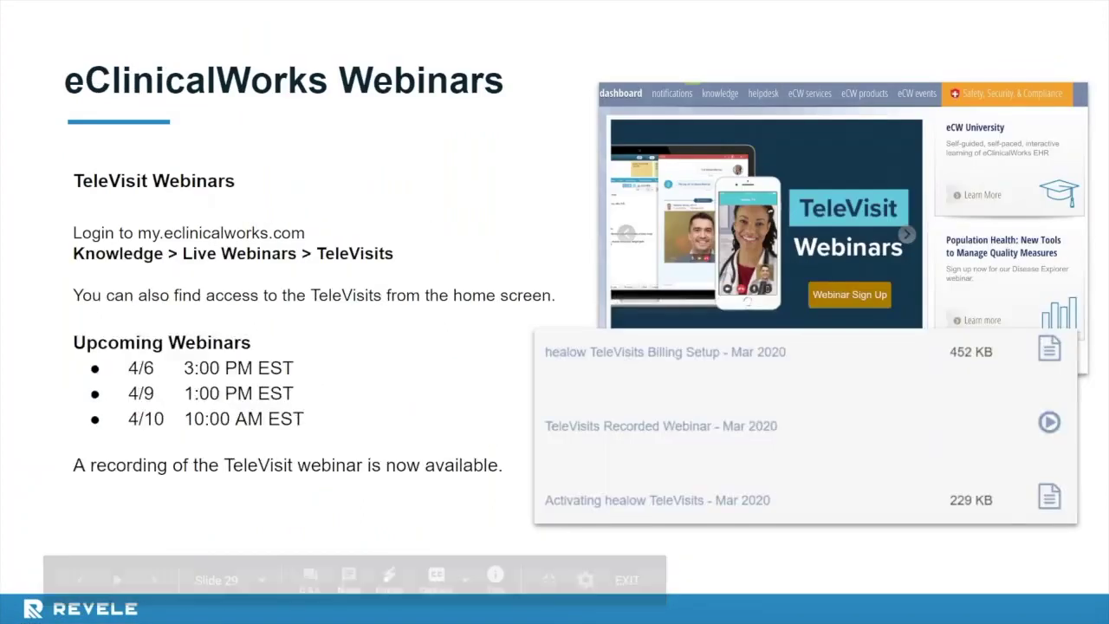